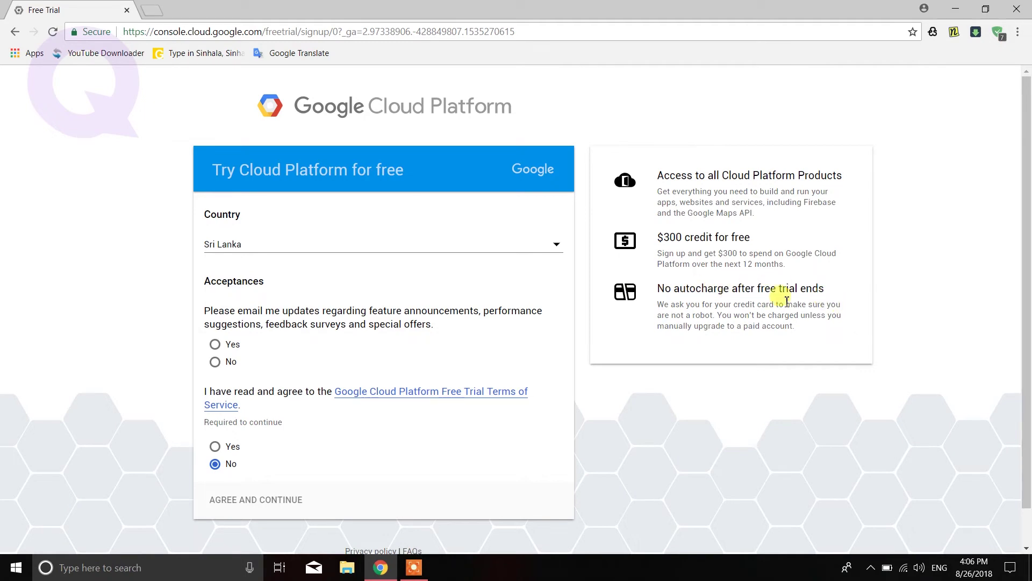
Scroll down the free trial signup form, with Sri Lanka as the country
scroll(518, 340, "down", 1)
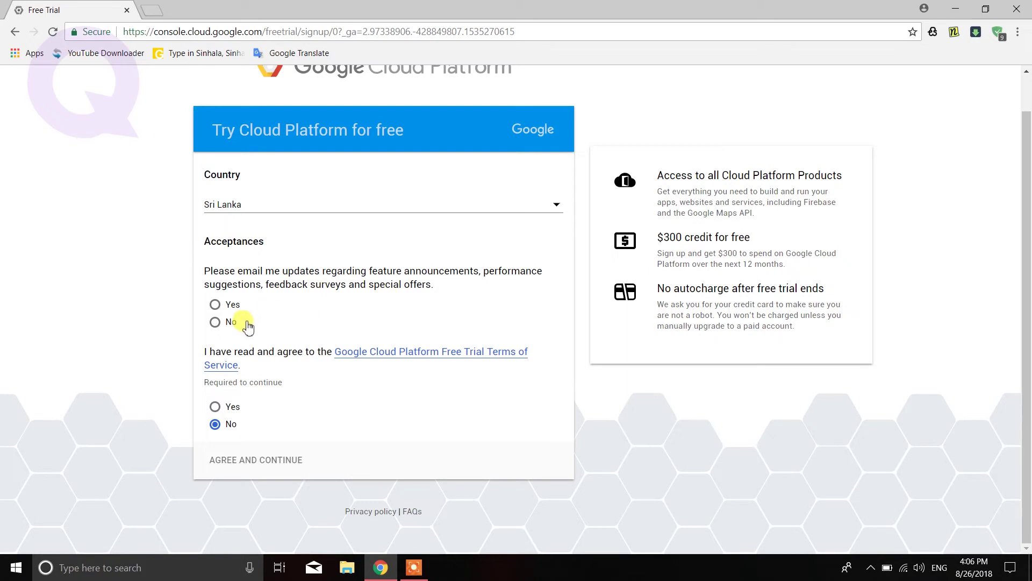
Decline email updates, accept the Terms of Service, and agree and continue to customer info
left_click(237, 309)
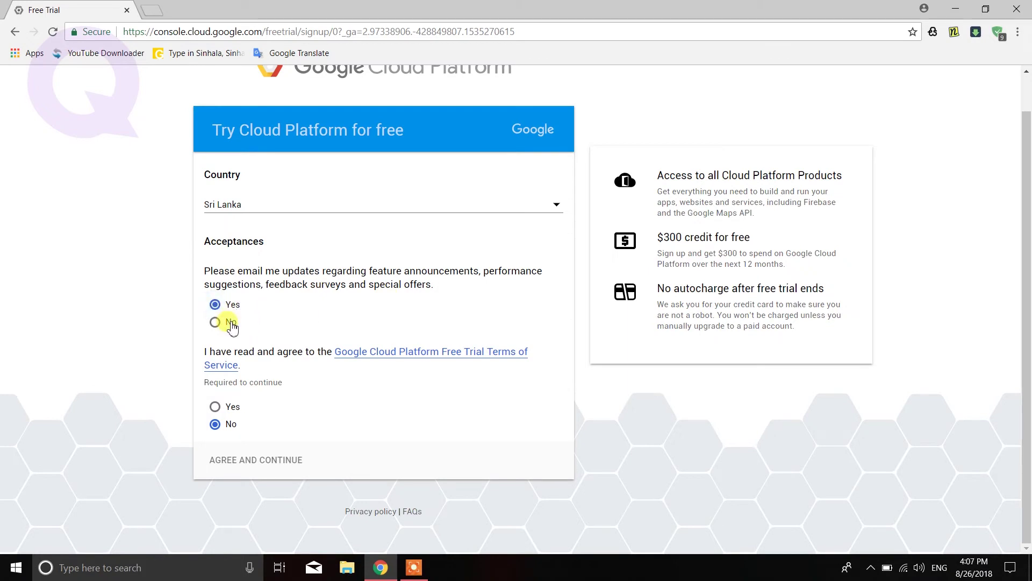
left_click(232, 325)
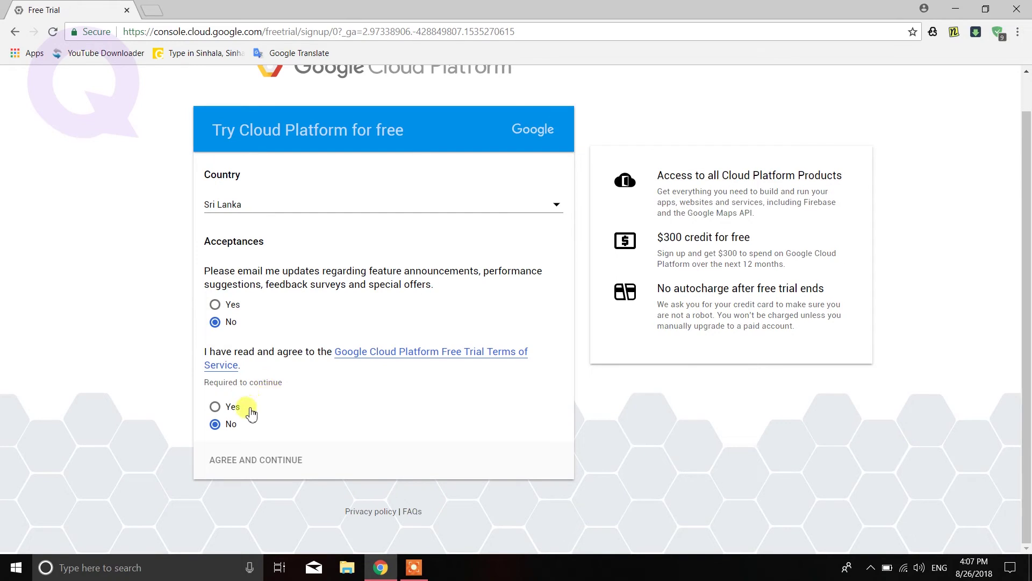
left_click(230, 407)
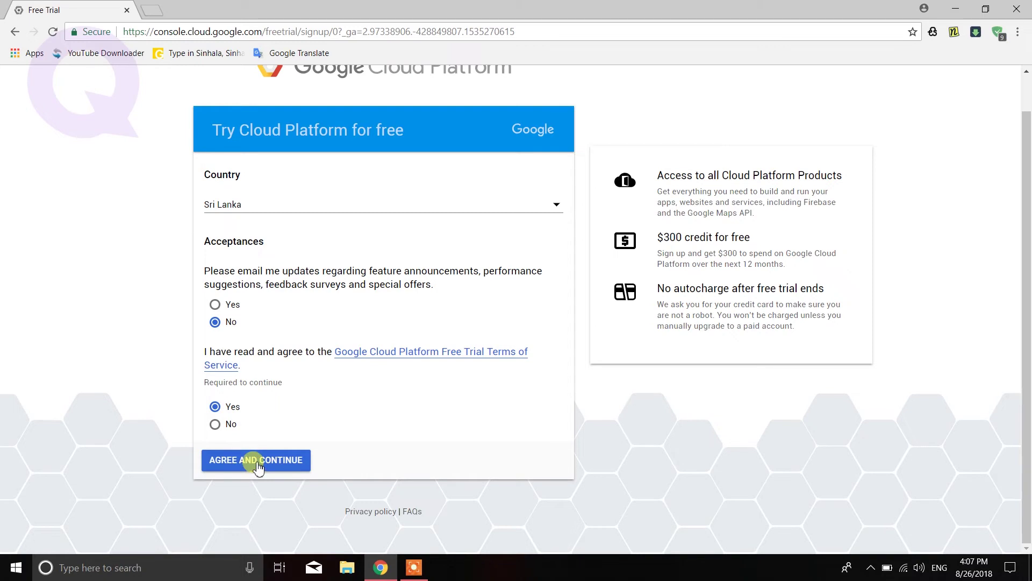
left_click(258, 466)
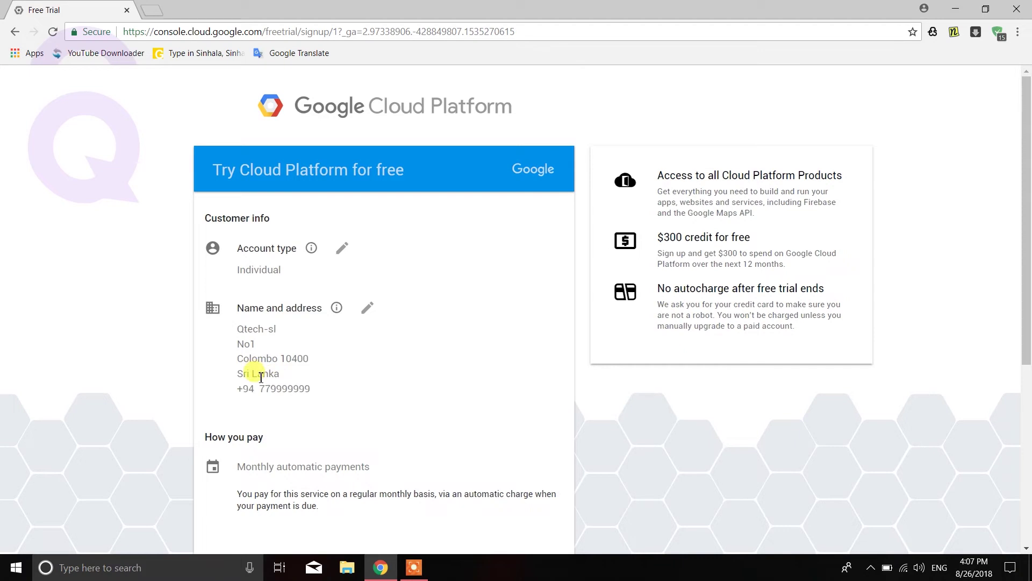
Enter the payment card details and start the free trial with $300 credit
left_click_drag(1025, 221, 1027, 406)
left_click(271, 297)
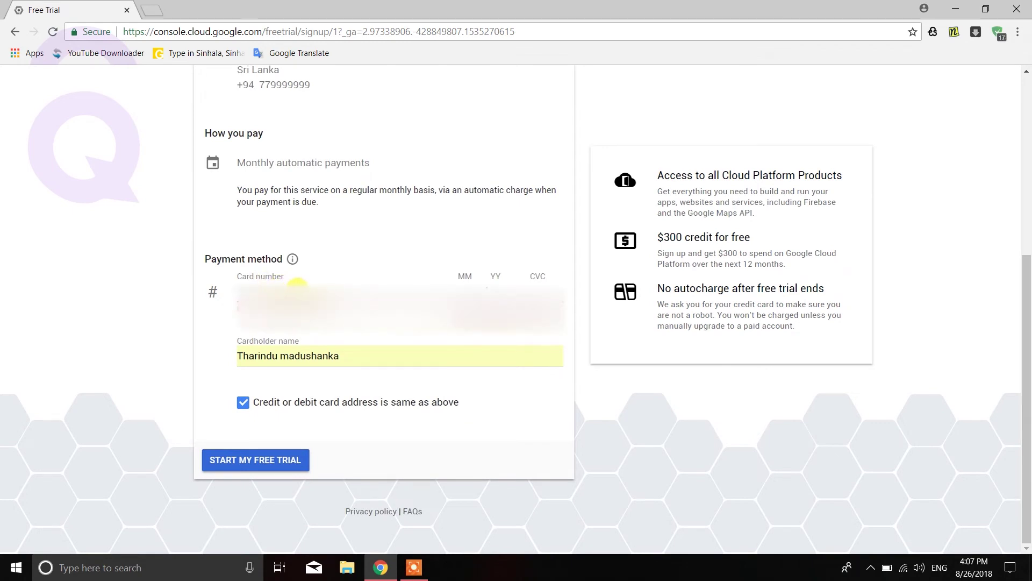
left_click(297, 282)
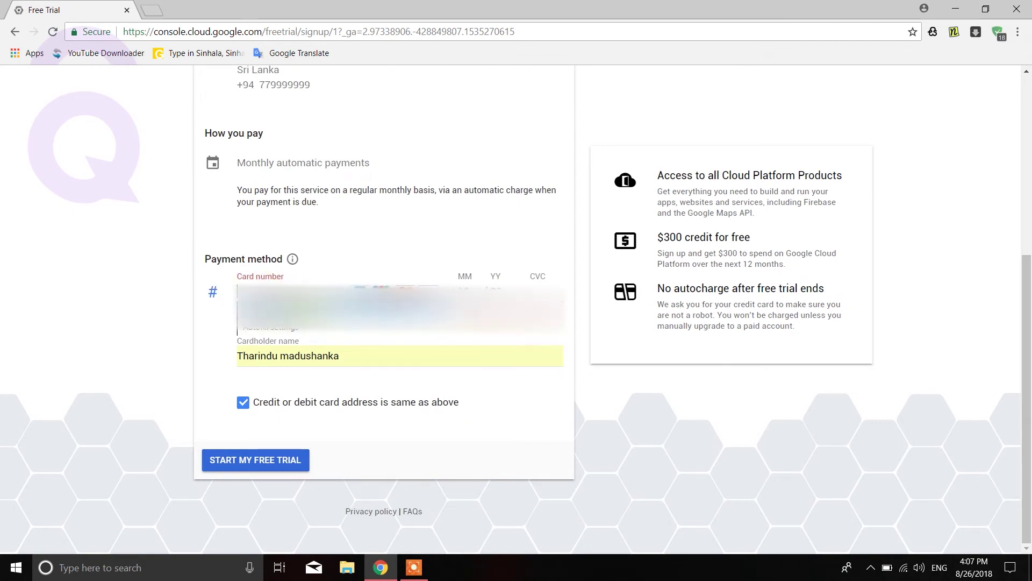
key("Escape")
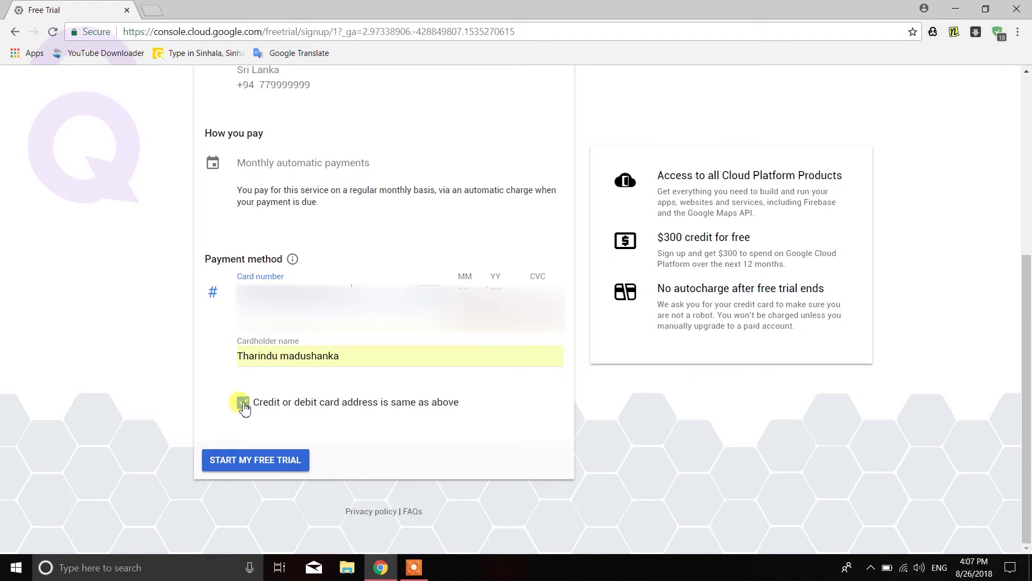
left_click(264, 463)
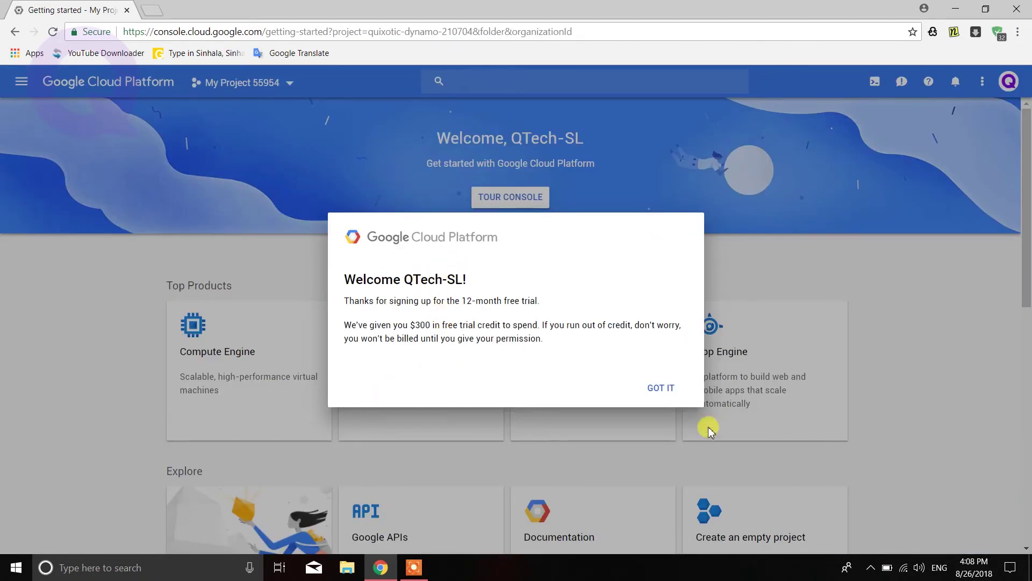
Dismiss the welcome dialog and open Billing, showing $300.00 credits and 365 days left
left_click(661, 388)
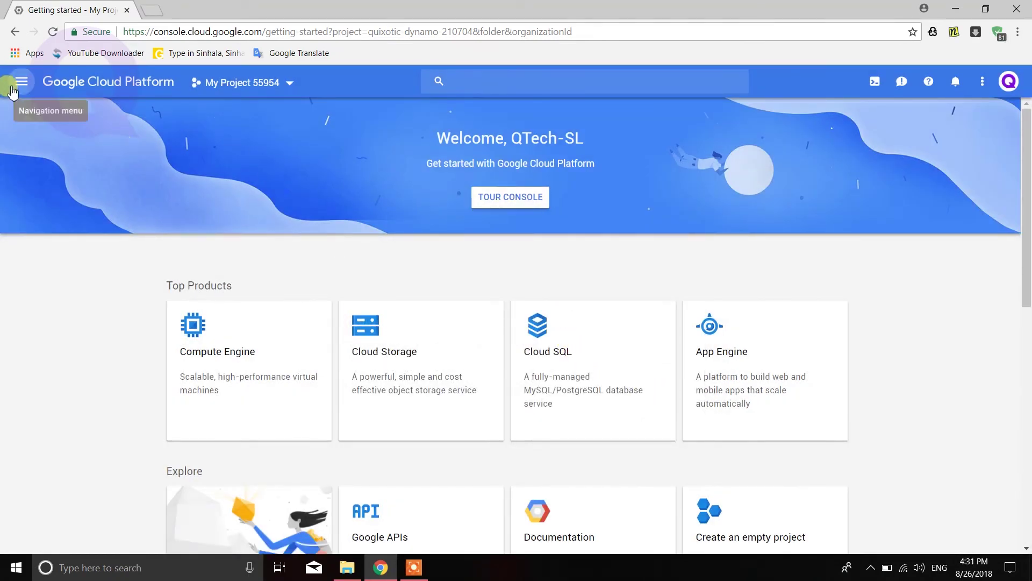
left_click(20, 81)
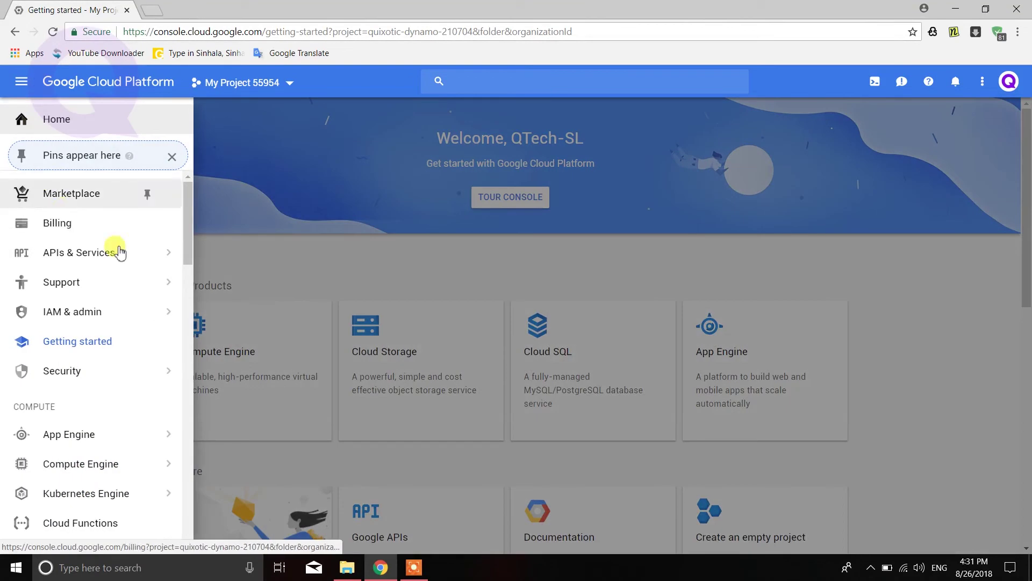
scroll(54, 376, "down", 4)
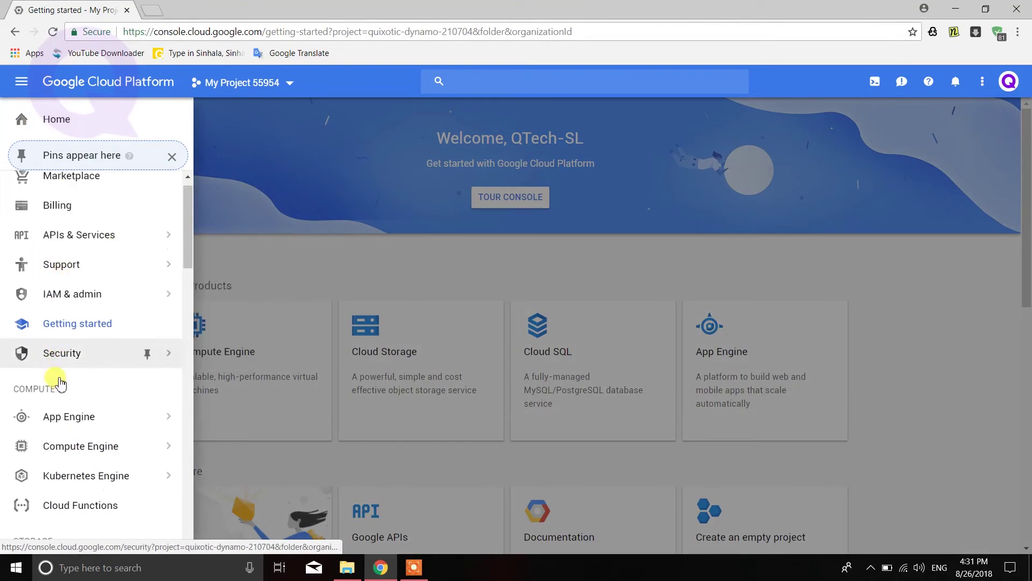
scroll(53, 377, "up", 5)
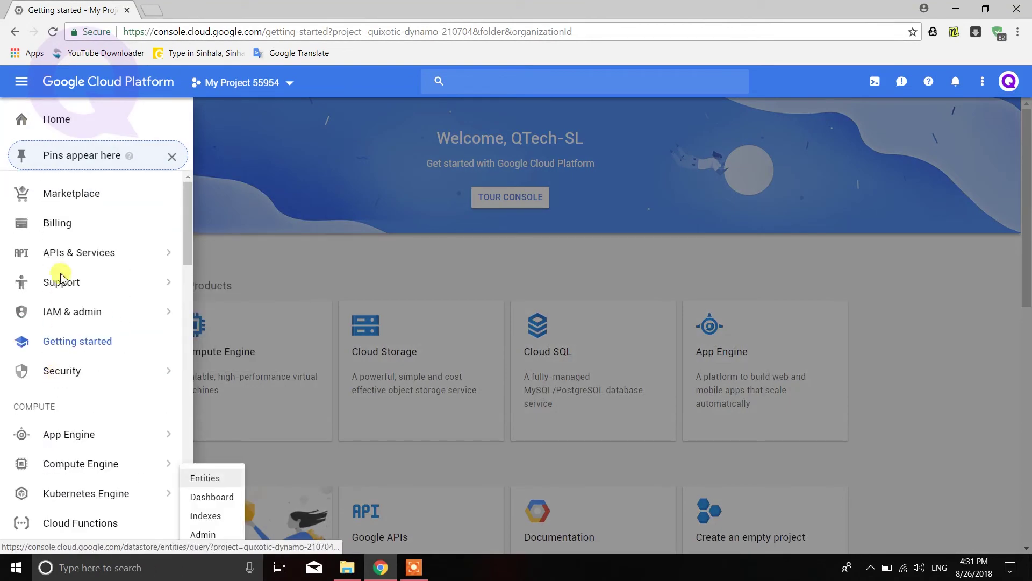
left_click(52, 225)
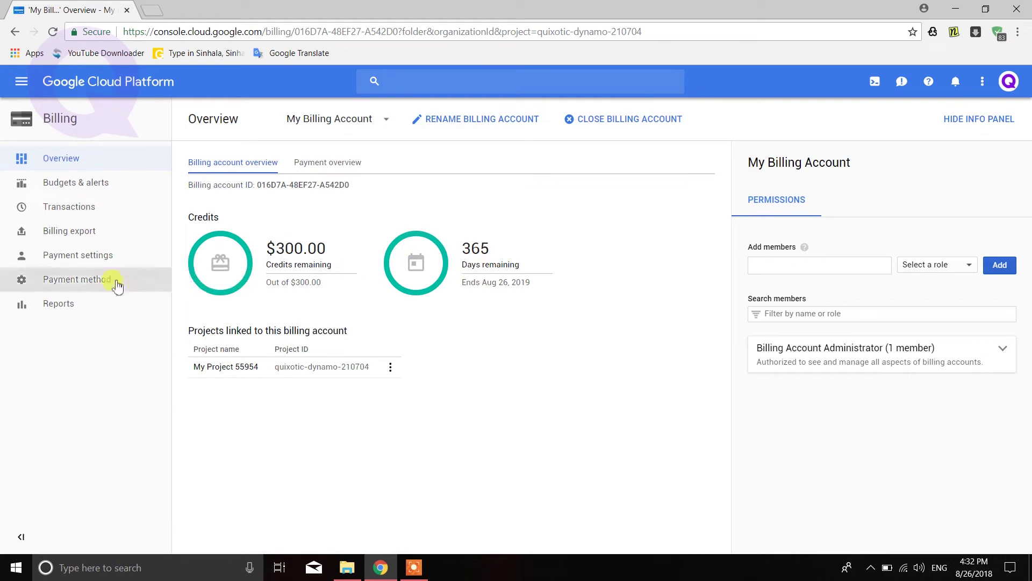
Check the billing account's payment method, then go to Compute Engine VM instances
left_click(78, 285)
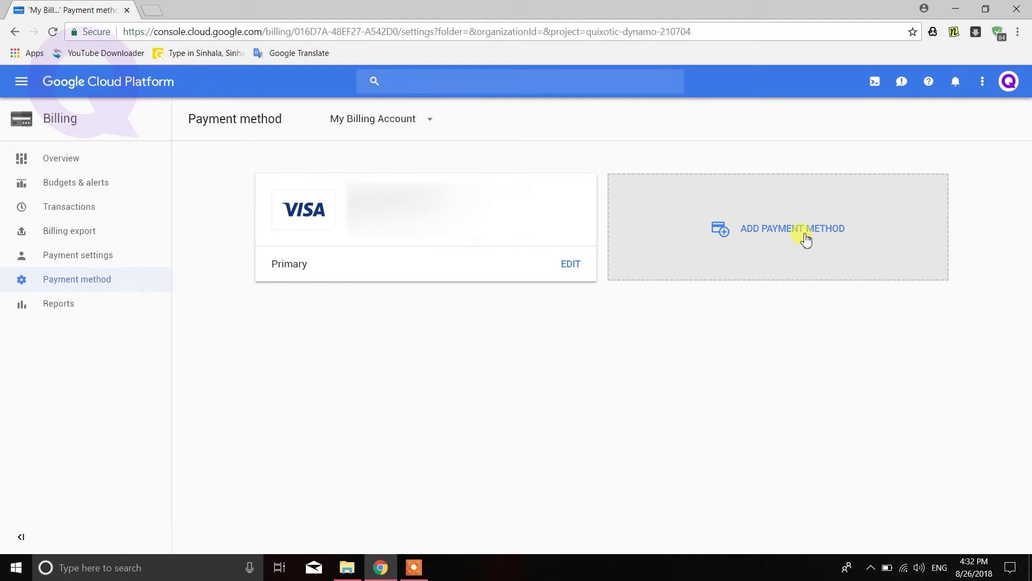
left_click(22, 81)
scroll(8, 353, "down", 6)
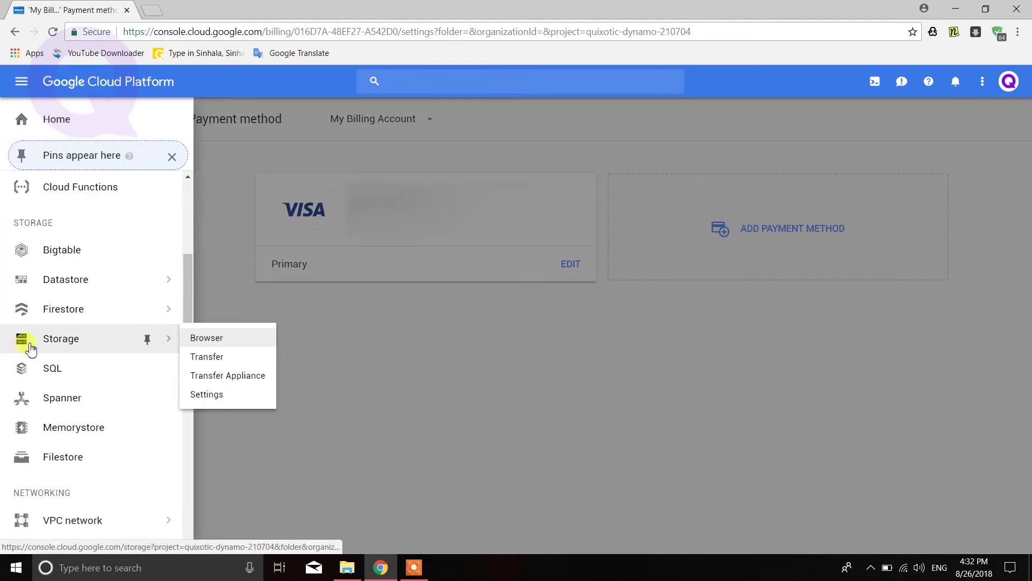
scroll(69, 360, "down", 1)
scroll(94, 376, "down", 3)
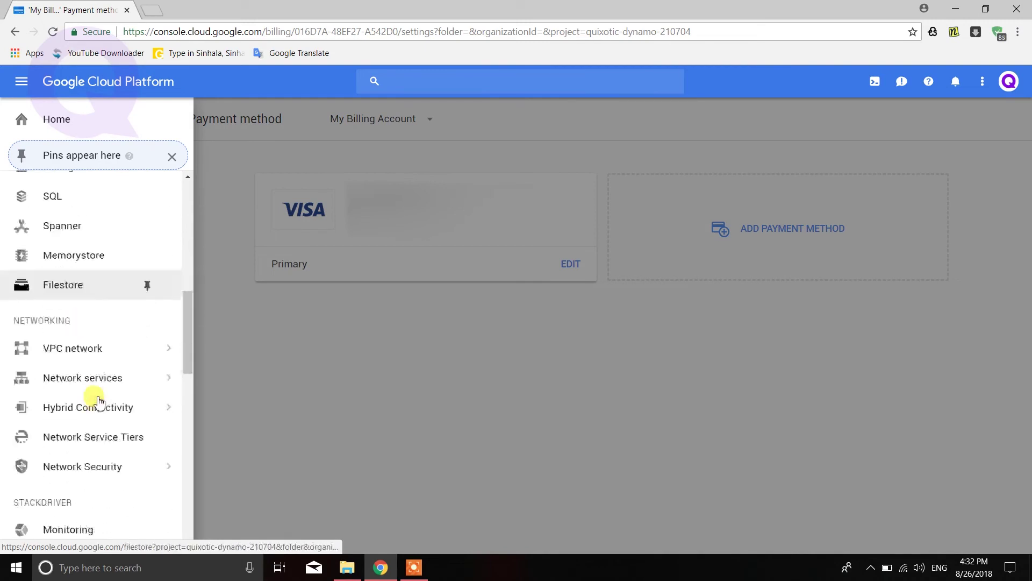
mouse_move(58, 371)
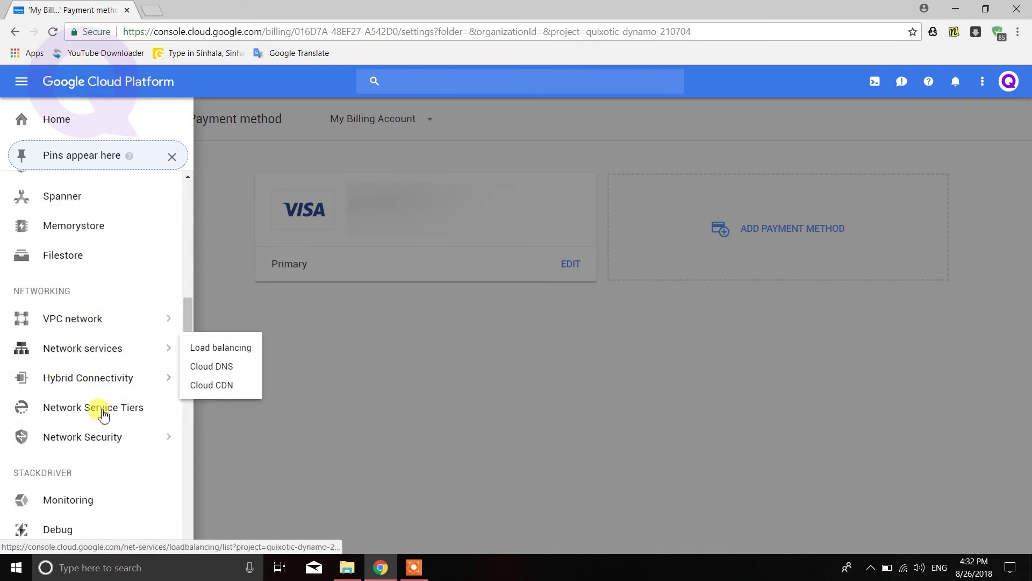
scroll(99, 406, "up", 7)
scroll(102, 401, "up", 2)
scroll(86, 393, "down", 1)
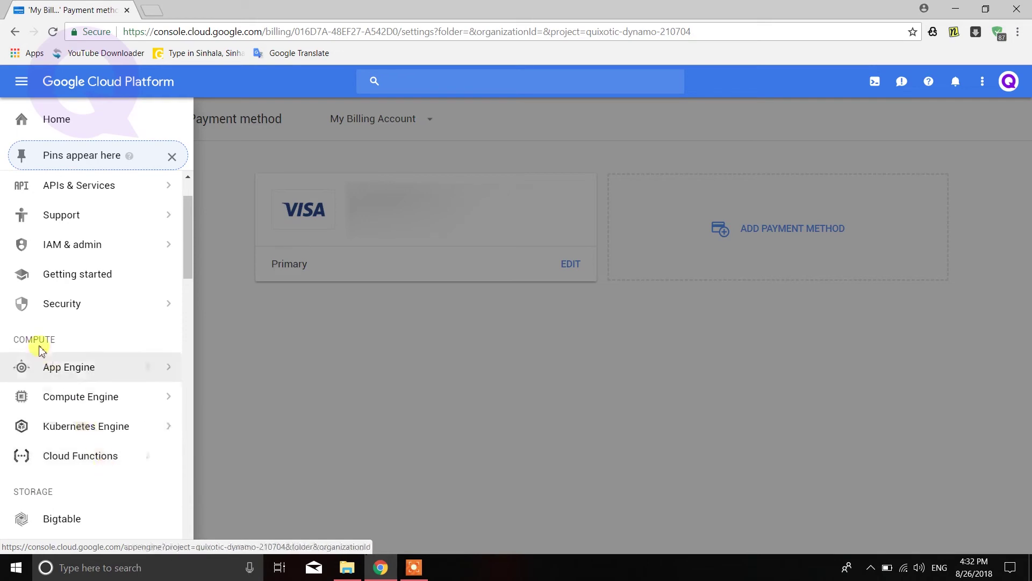
left_click(79, 402)
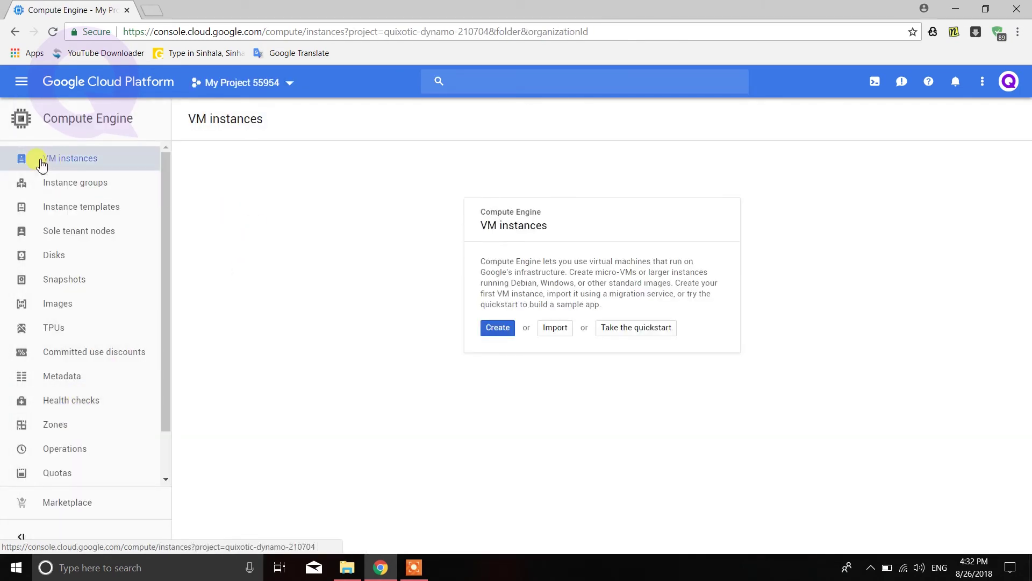
Start a new VM instance named qtech in region us-east1 (South Carolina)
left_click(75, 168)
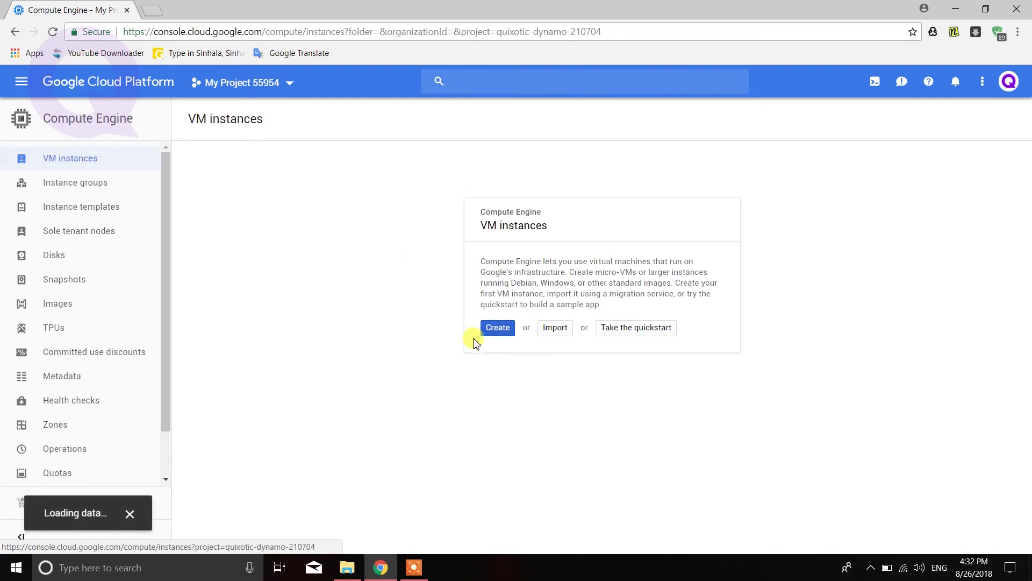
left_click(503, 330)
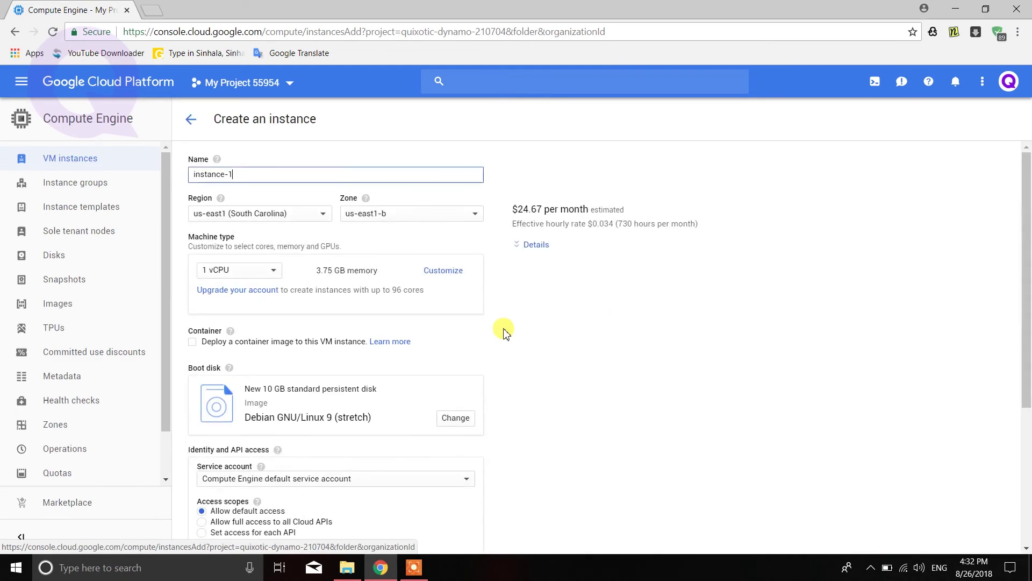
triple_click(243, 175)
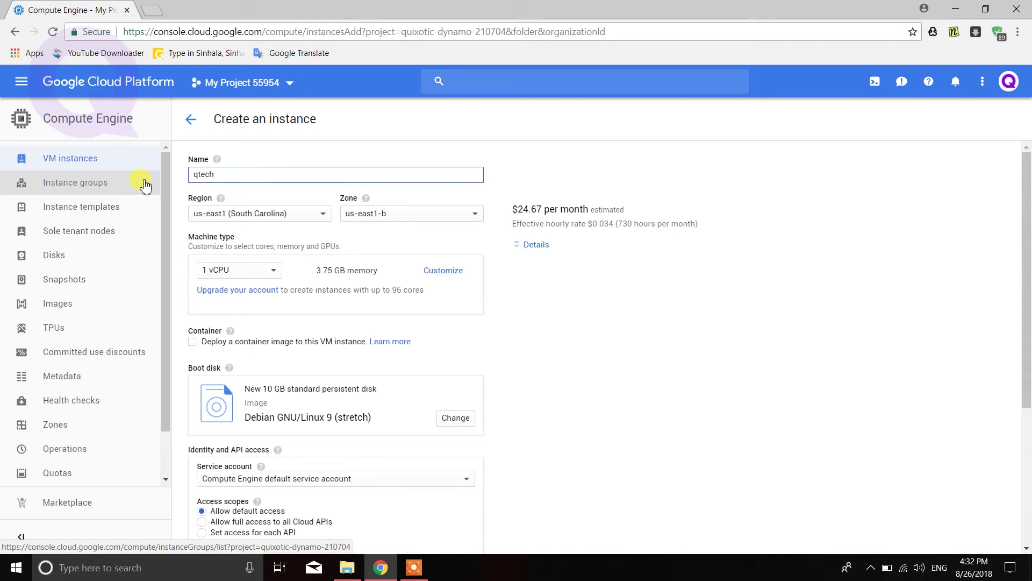
left_click(282, 158)
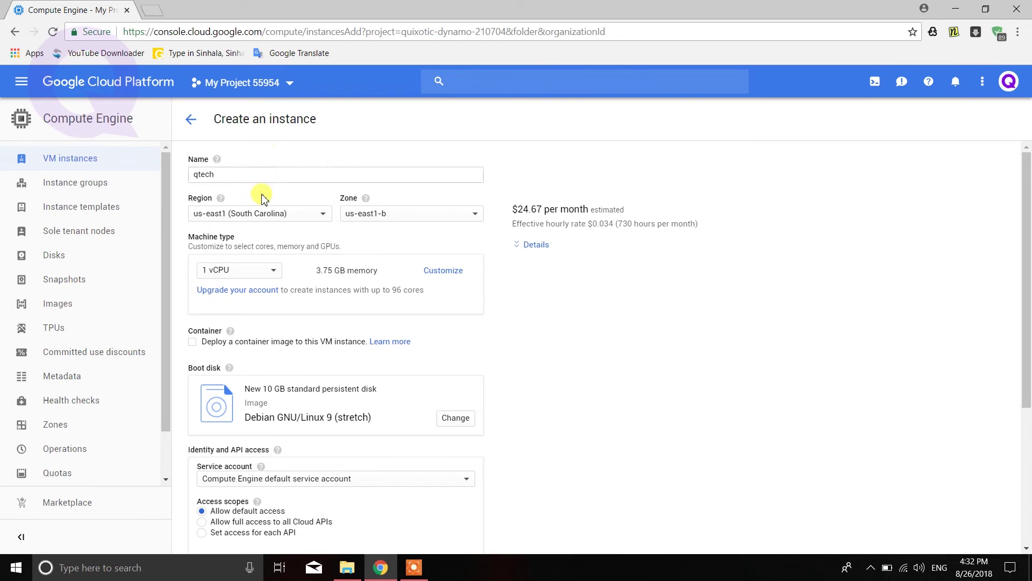
left_click(367, 221)
left_click(321, 214)
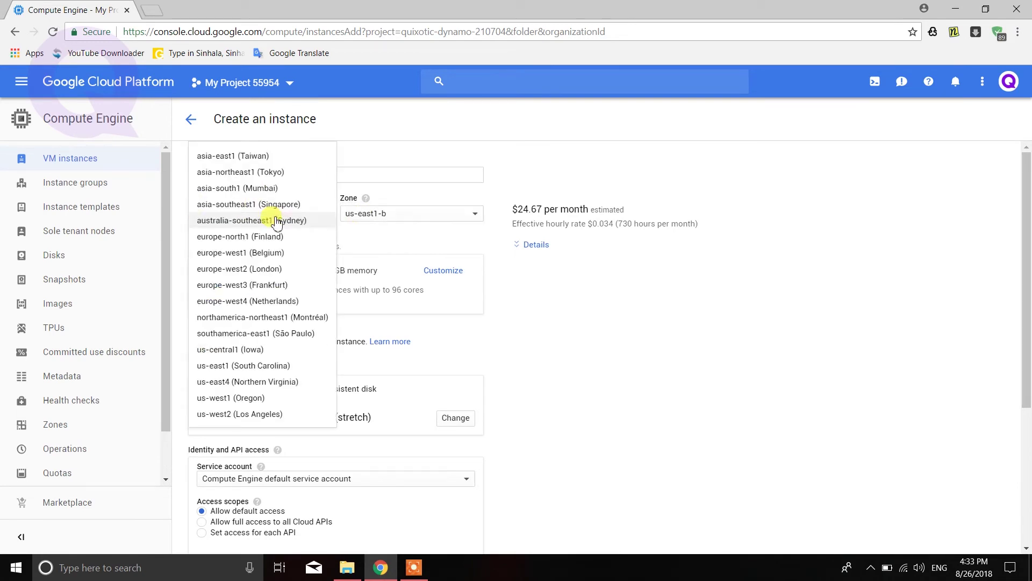
left_click(387, 198)
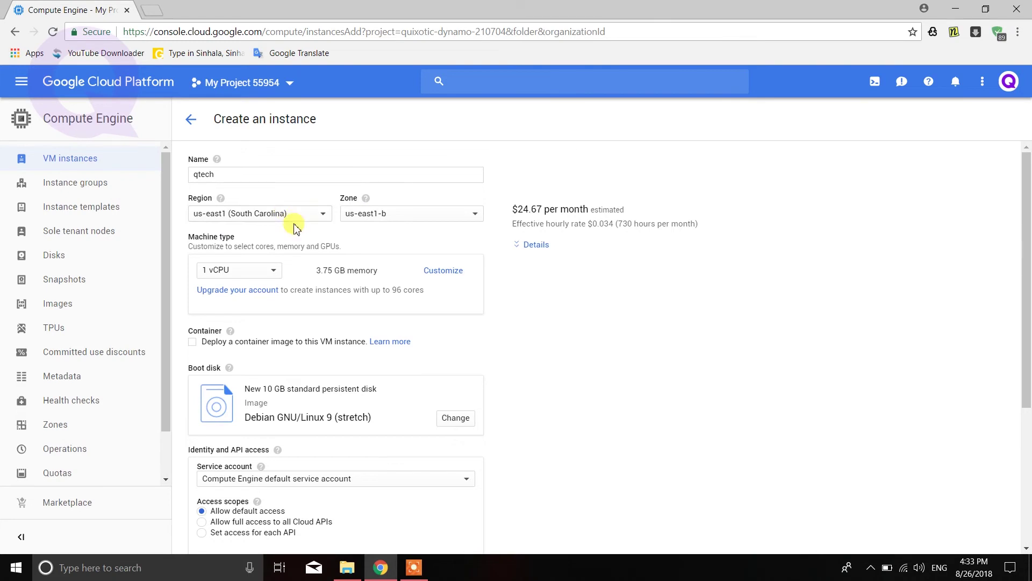
Set the machine type to 2 vCPUs with 7.5 GB memory and show the boot disk images
left_click(273, 273)
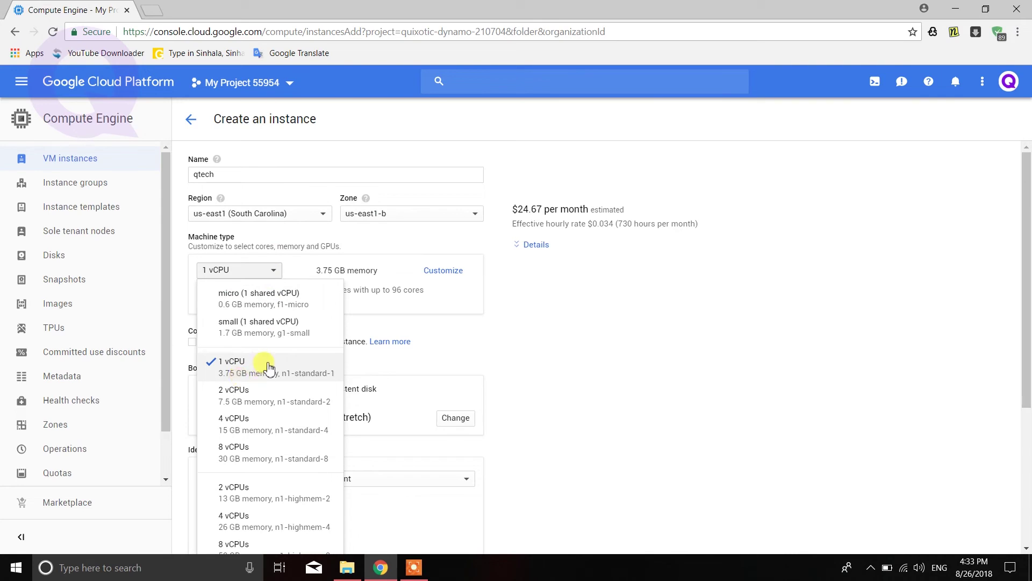
left_click(254, 403)
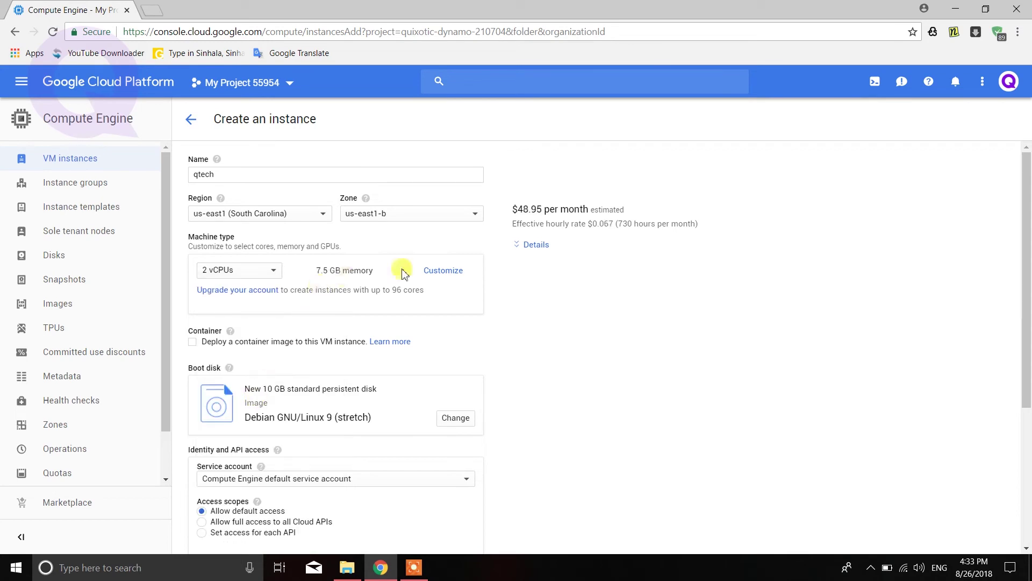
scroll(303, 322, "down", 1)
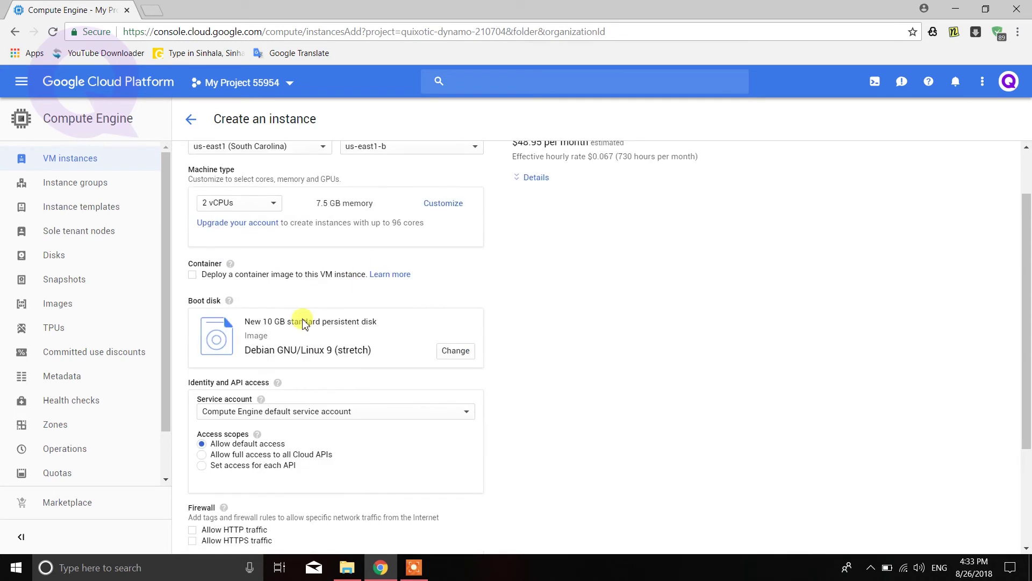
left_click(456, 351)
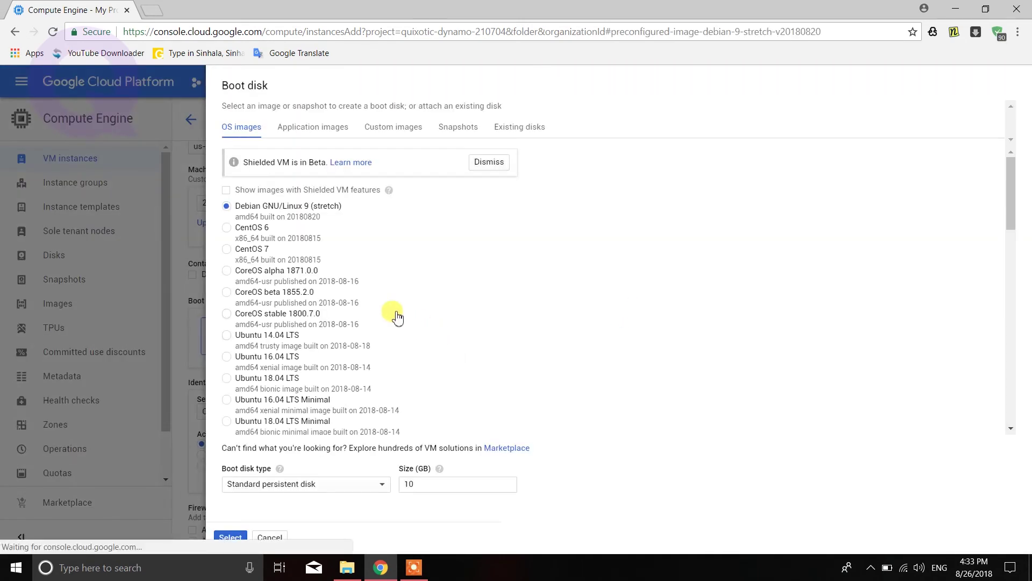
Use Windows Server 2016 Datacenter on a 50 GB SSD persistent boot disk
scroll(361, 307, "down", 13)
scroll(361, 314, "up", 3)
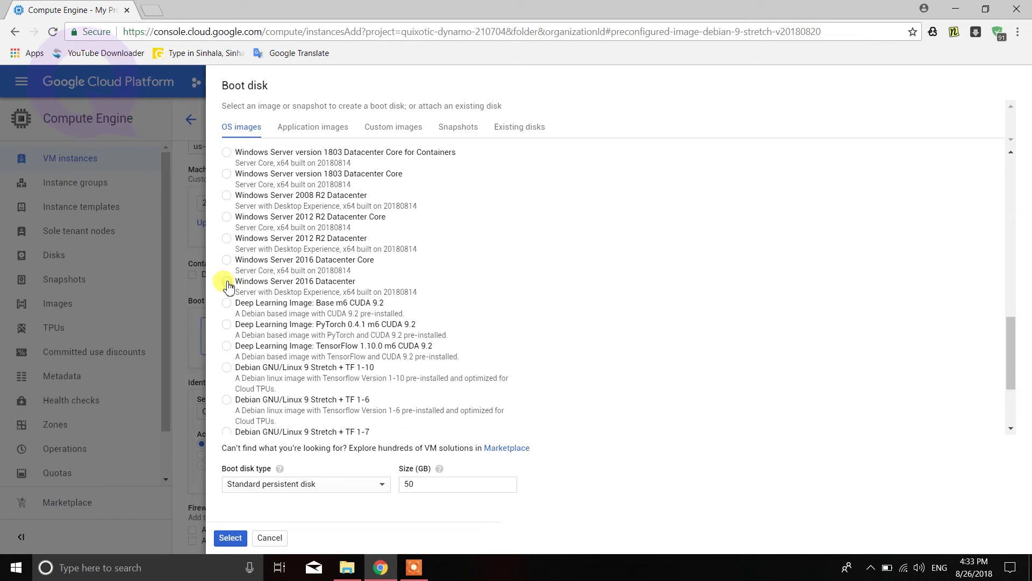
left_click(227, 281)
left_click(316, 488)
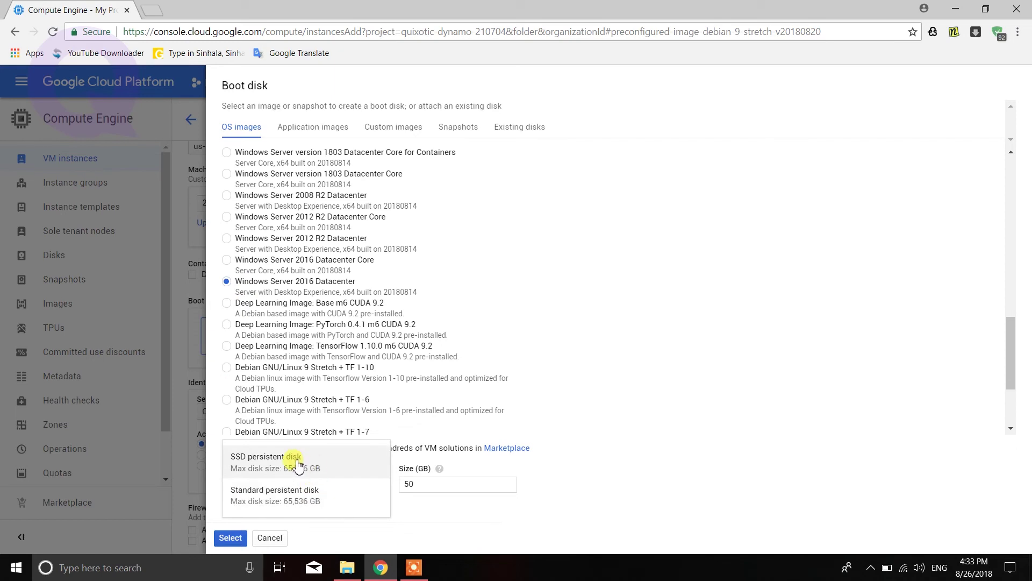
left_click(299, 463)
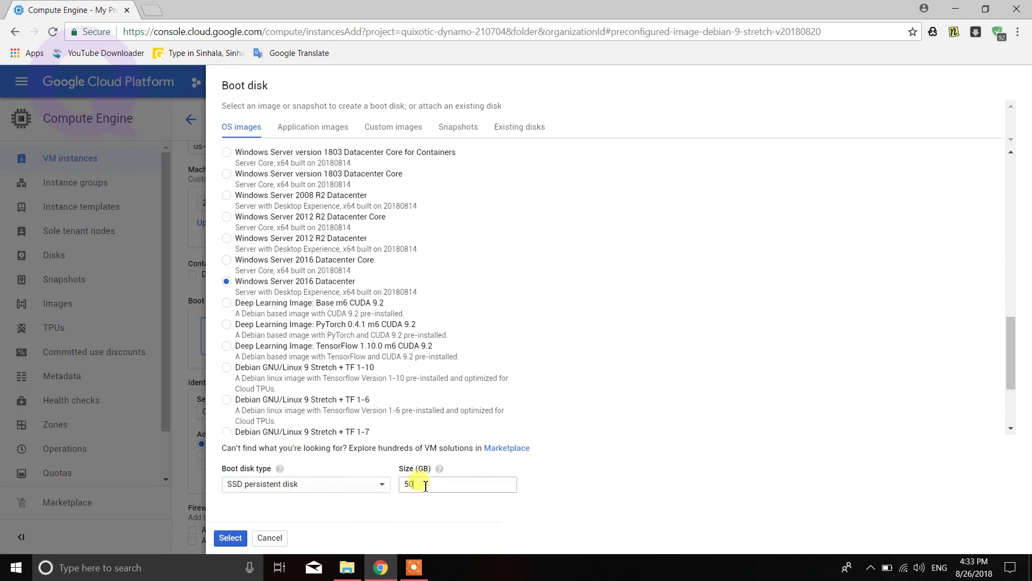
double_click(408, 483)
left_click(231, 538)
Create the qtech instance and generate a Windows password for username 'qtechs'
scroll(295, 379, "down", 4)
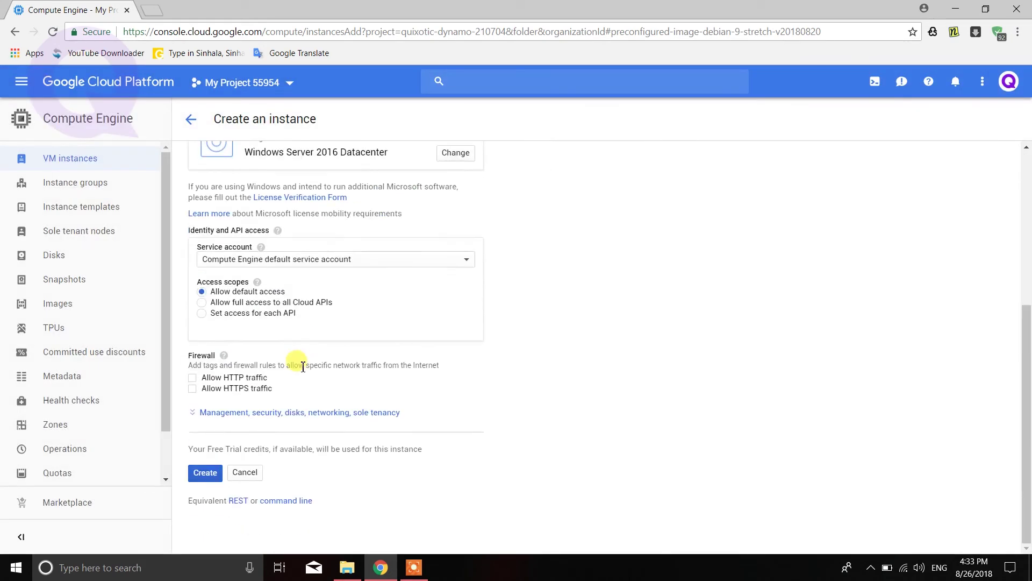
left_click(207, 479)
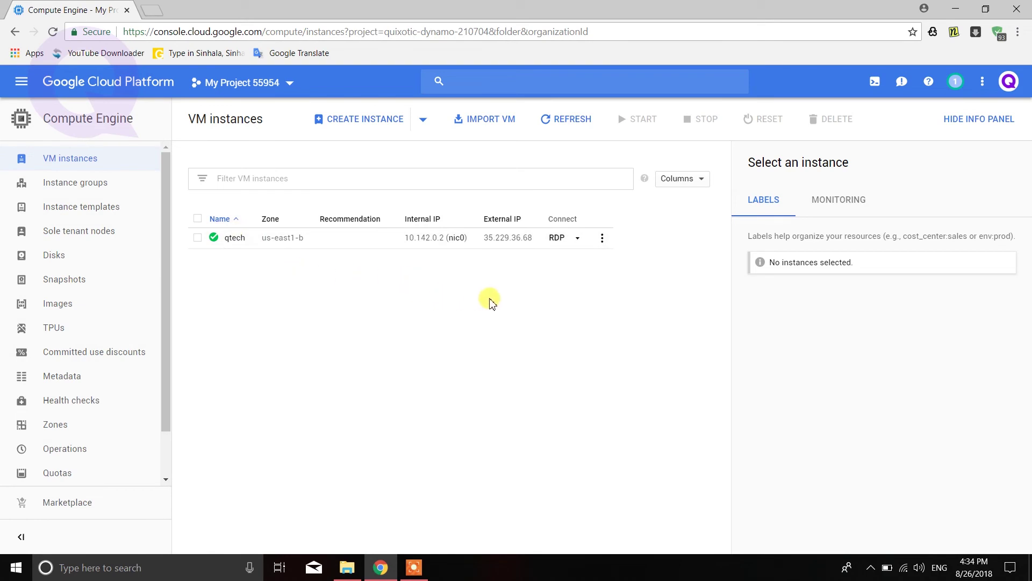
left_click(576, 239)
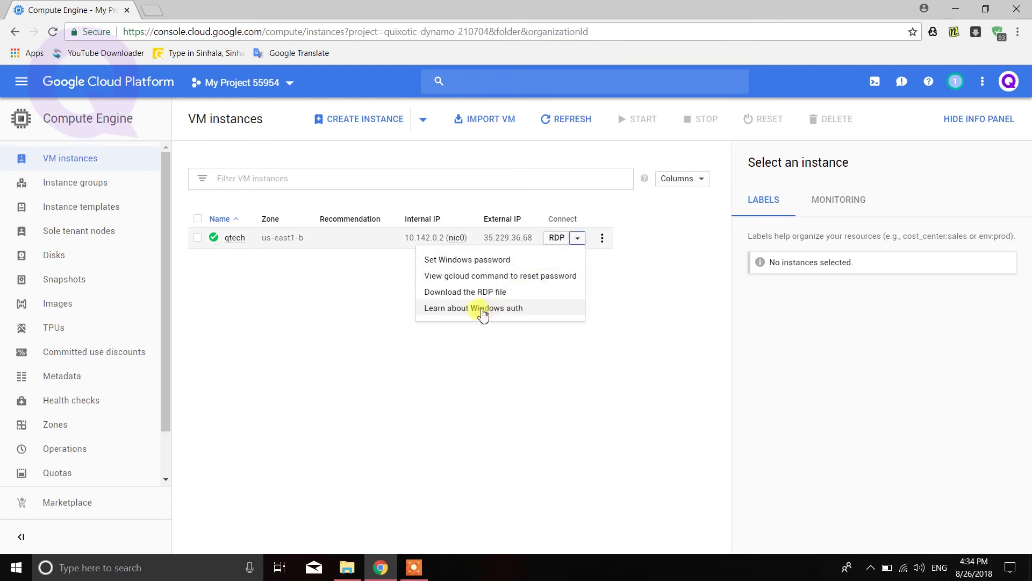
left_click(477, 260)
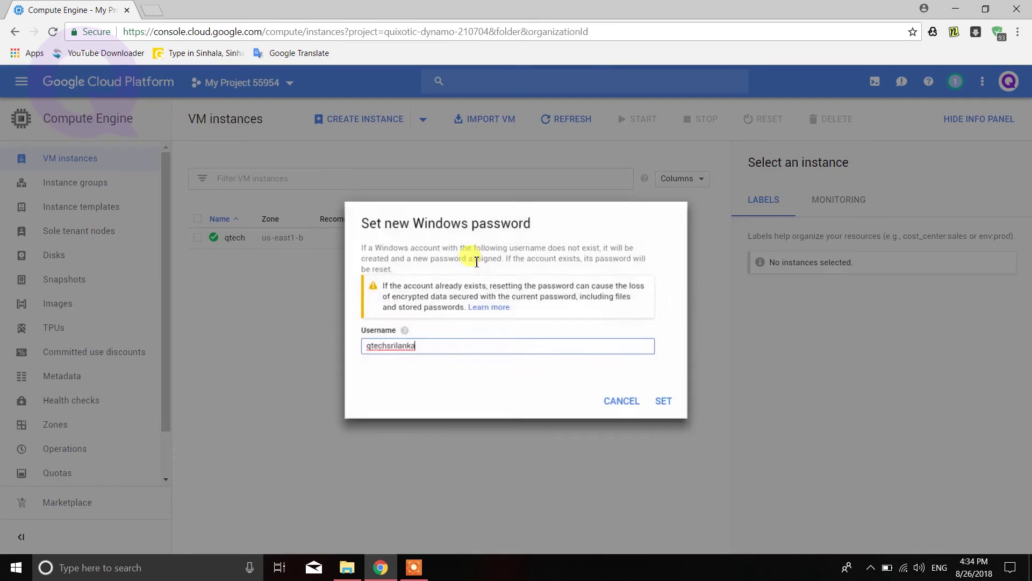
left_click_drag(426, 343, 327, 356)
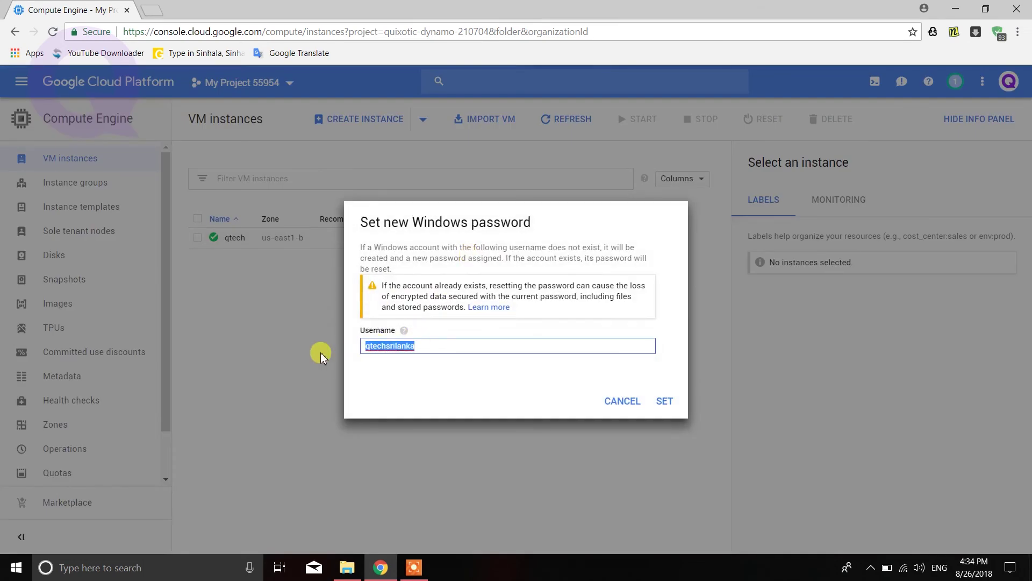
type("qtechs")
left_click(667, 404)
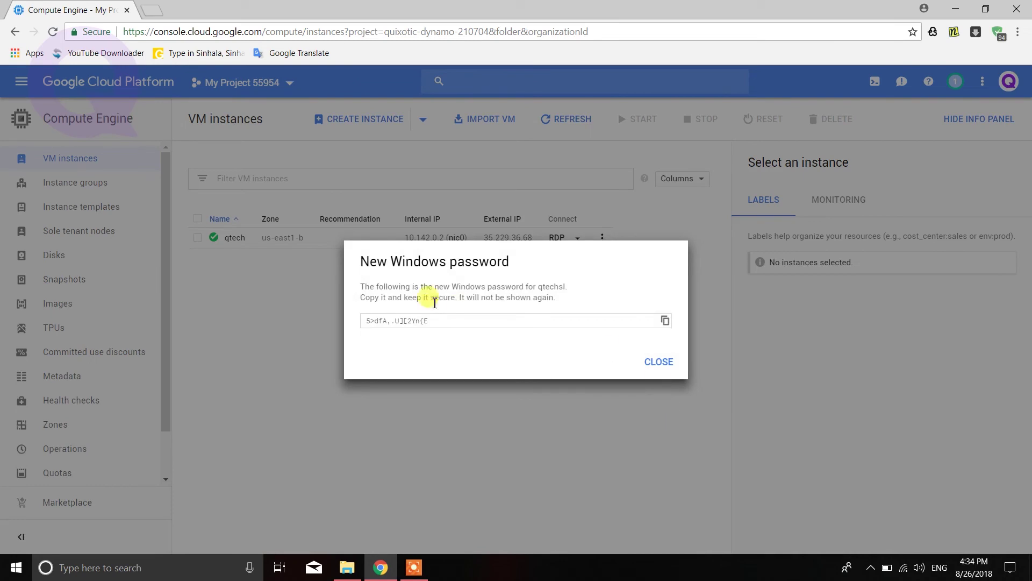
Copy the generated Windows password and close the password notice
left_click(437, 321)
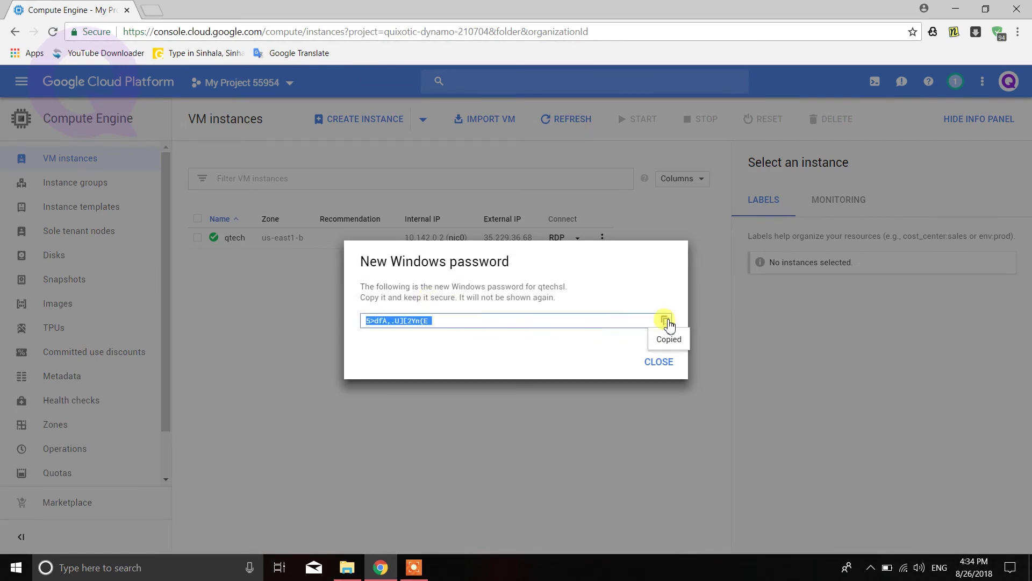
left_click(660, 362)
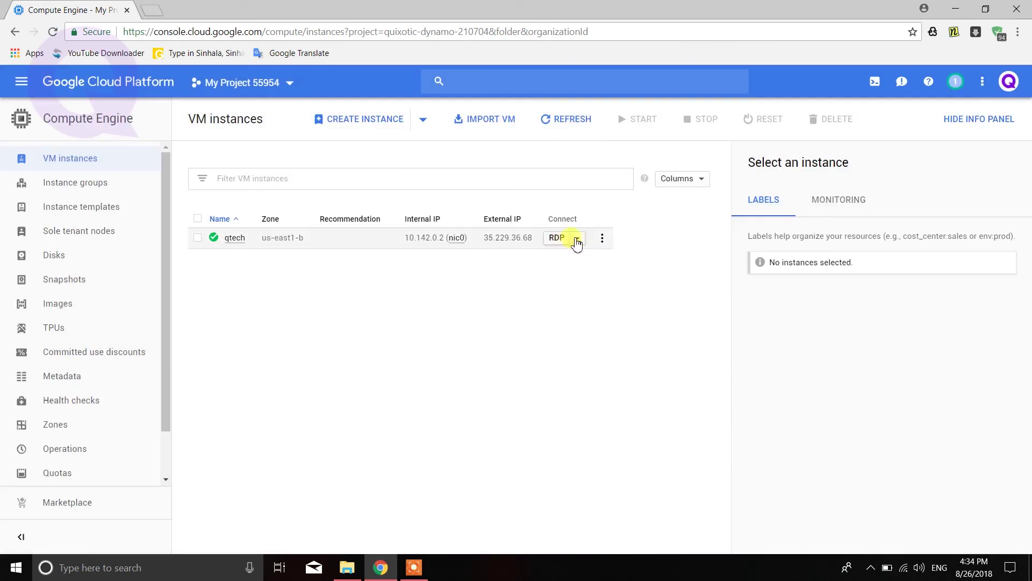
Download the qtech.rdp file from qtech's RDP menu
left_click(577, 241)
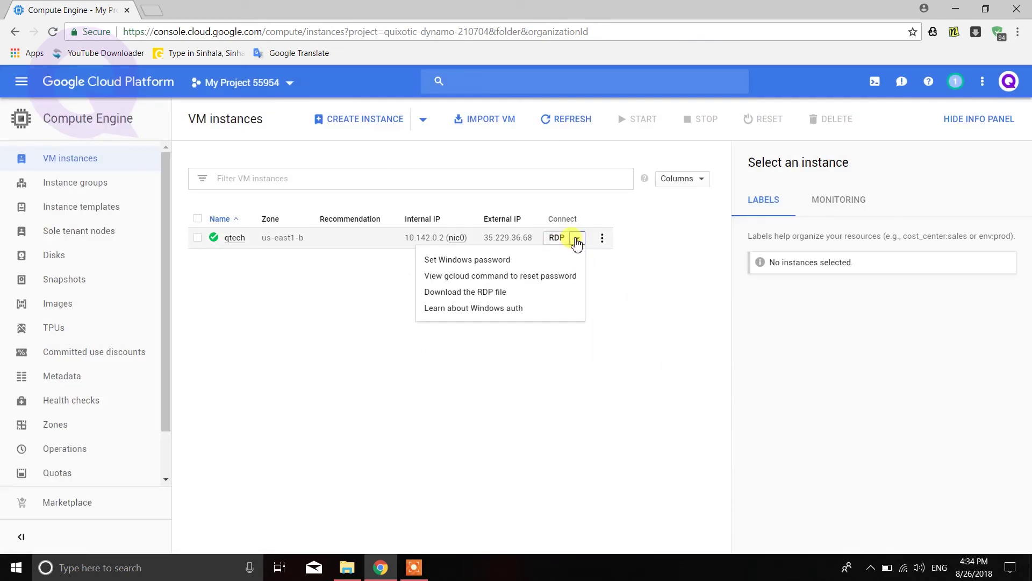
left_click(487, 293)
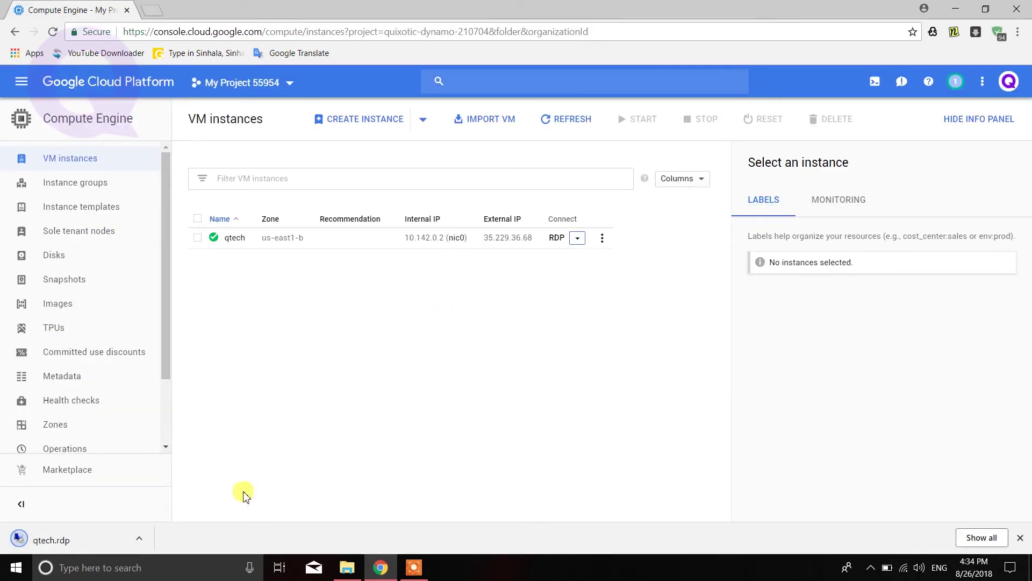
Connect to 35.229.36.68 via qtech.rdp using the new account and pasted password, accepting the certificate
left_click(54, 542)
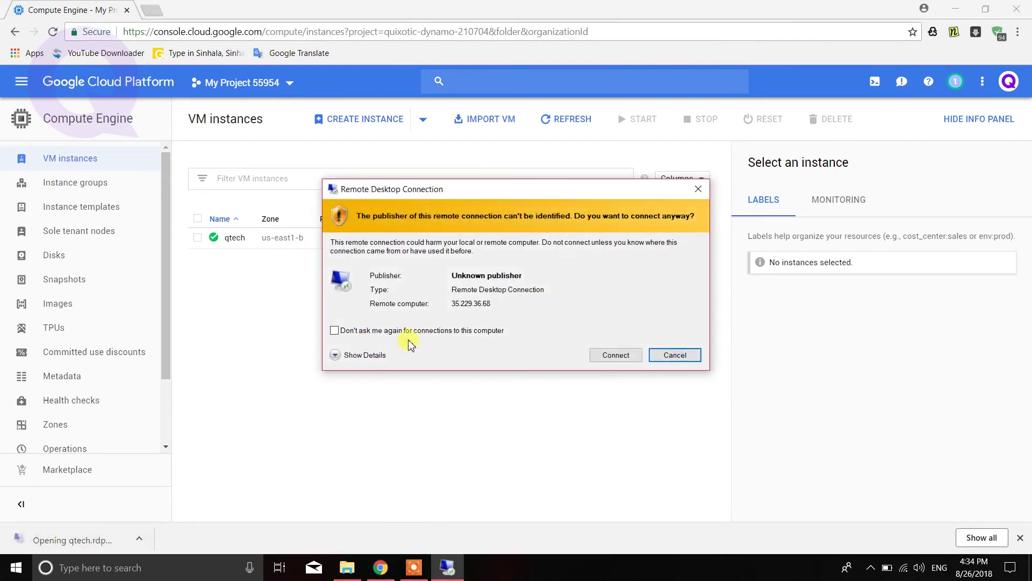
left_click(618, 356)
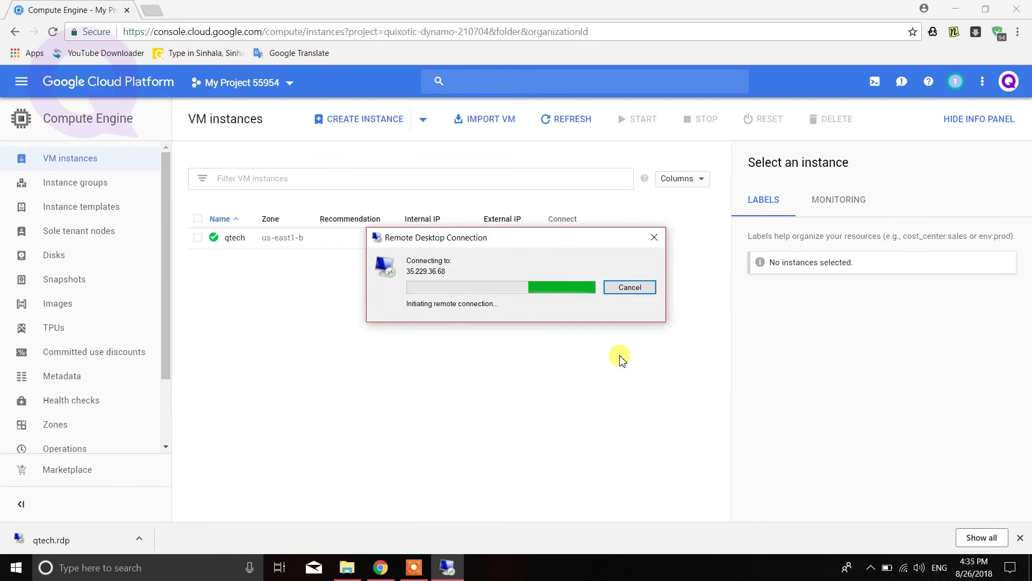
left_click(425, 334)
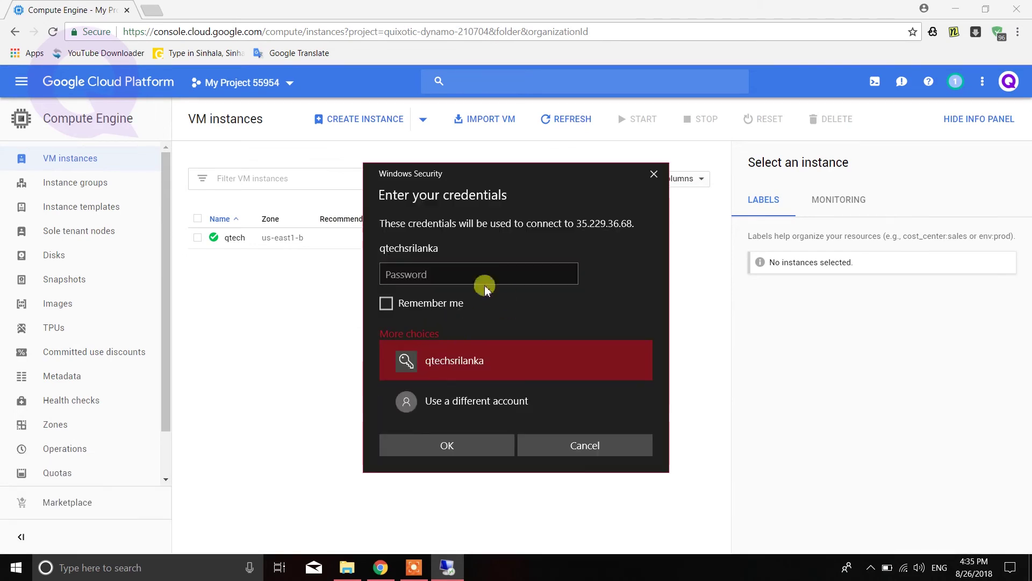
left_click(451, 404)
type("qtechs")
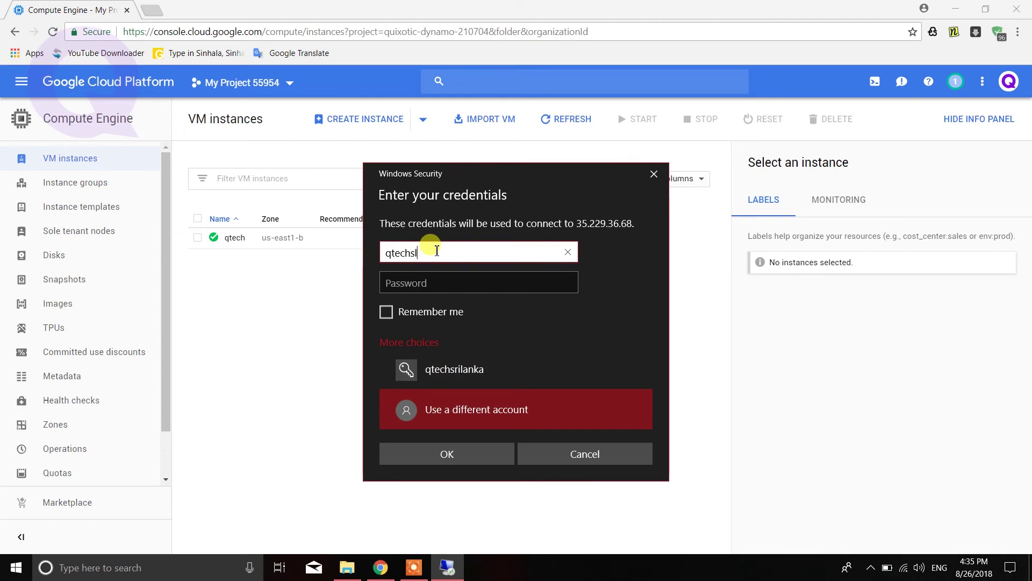
left_click(429, 283)
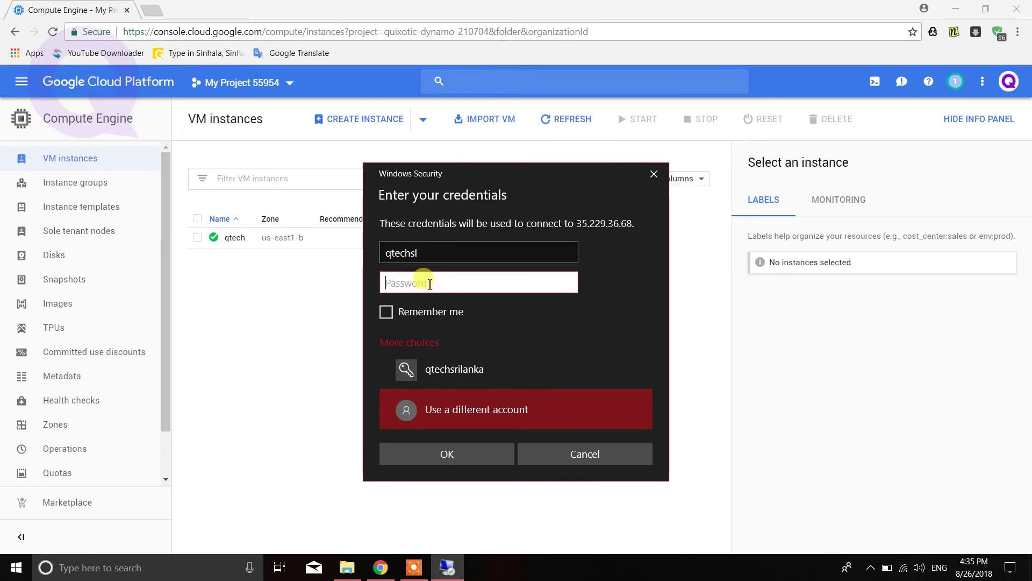
key("ctrl+v")
left_click(472, 458)
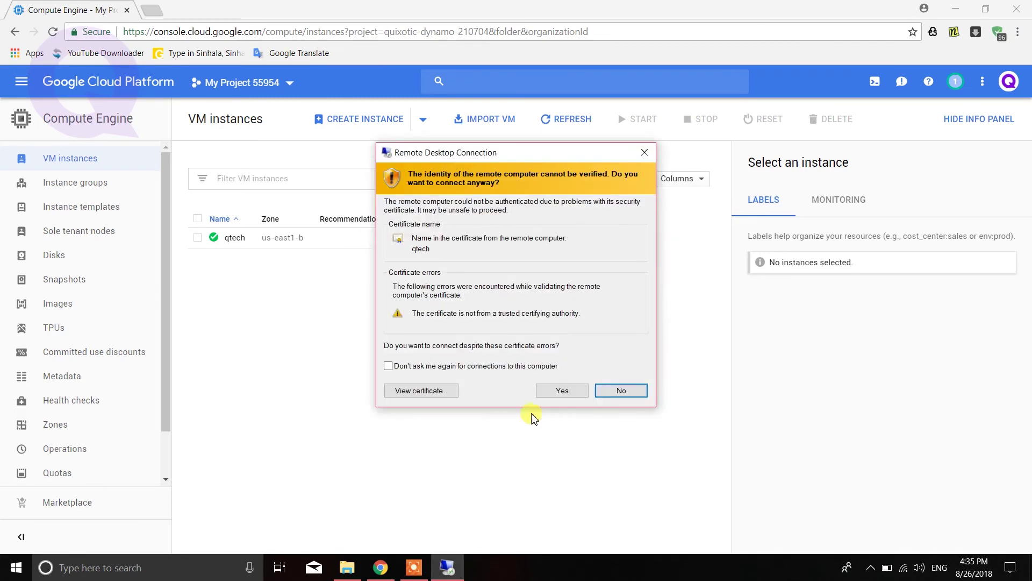
left_click(566, 391)
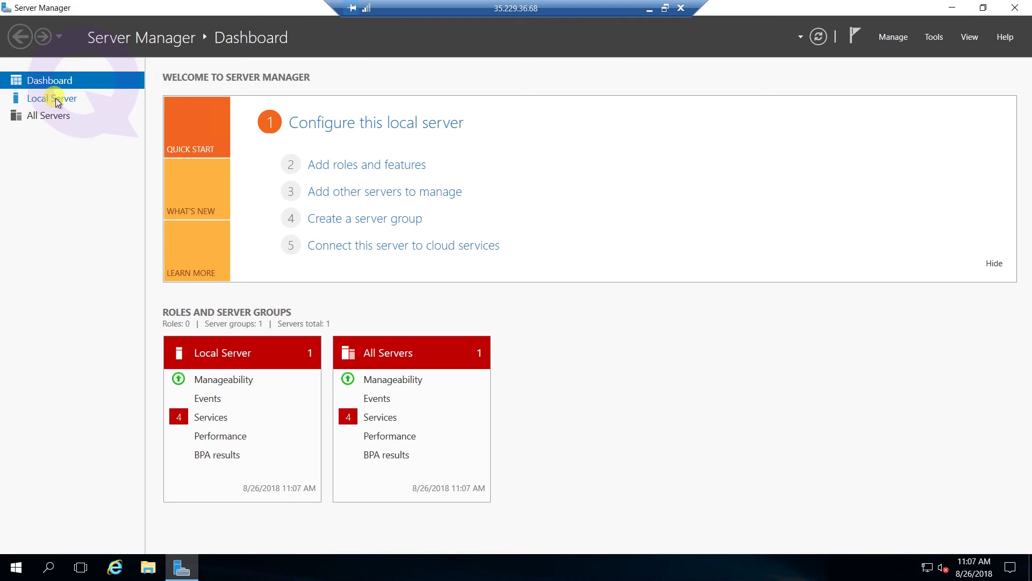
View the local server's properties and select Local Disk (C:) in This PC to check free space
left_click(56, 98)
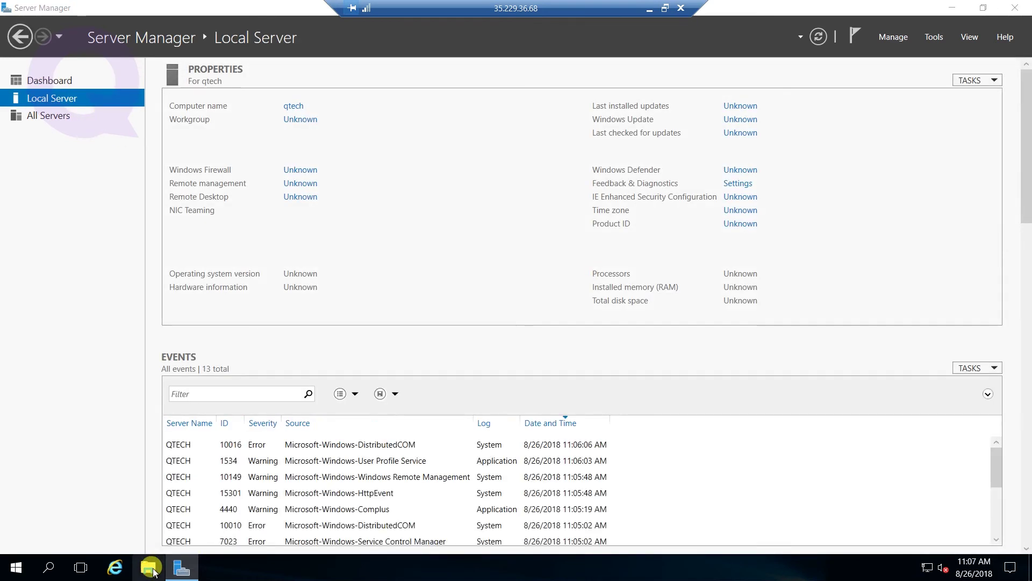
left_click(150, 567)
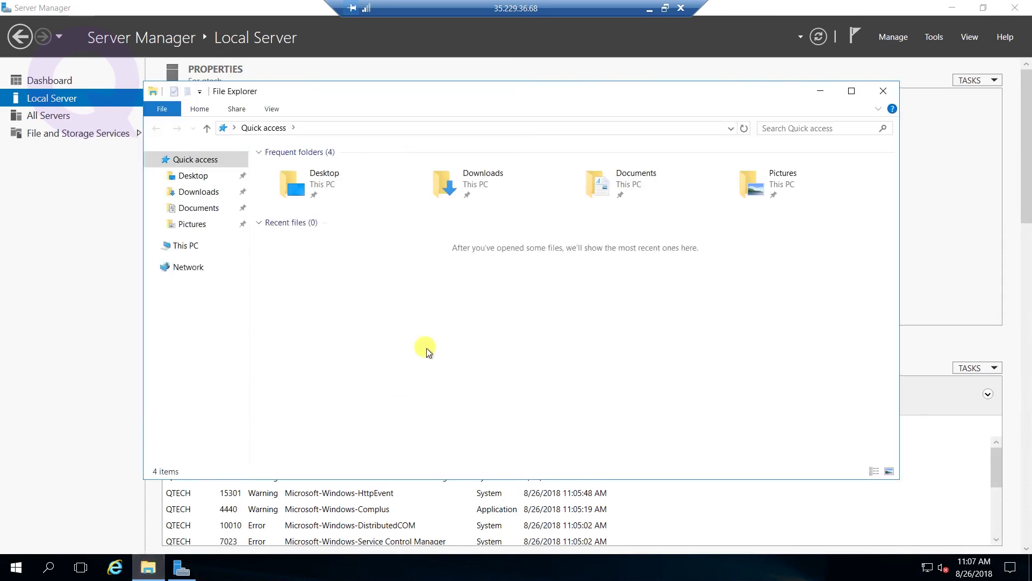
left_click(185, 251)
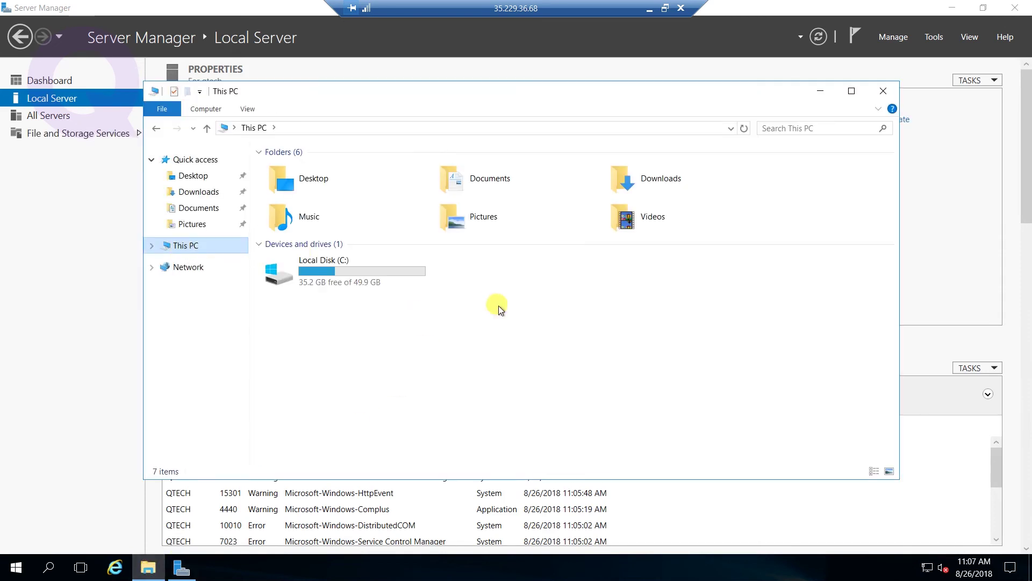
left_click(357, 280)
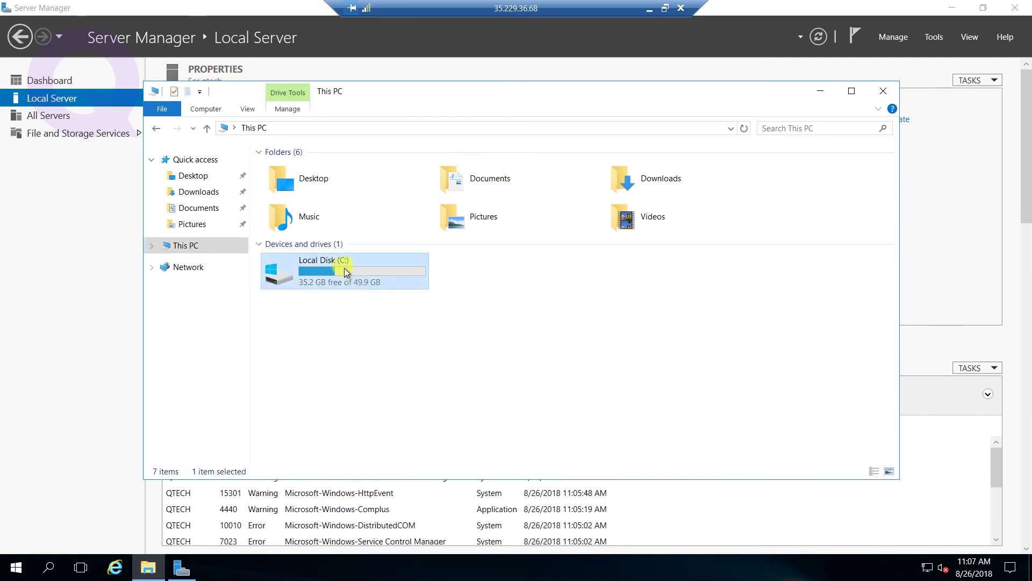
Open This PC's system properties to review the machine's specs
right_click(180, 246)
left_click(208, 423)
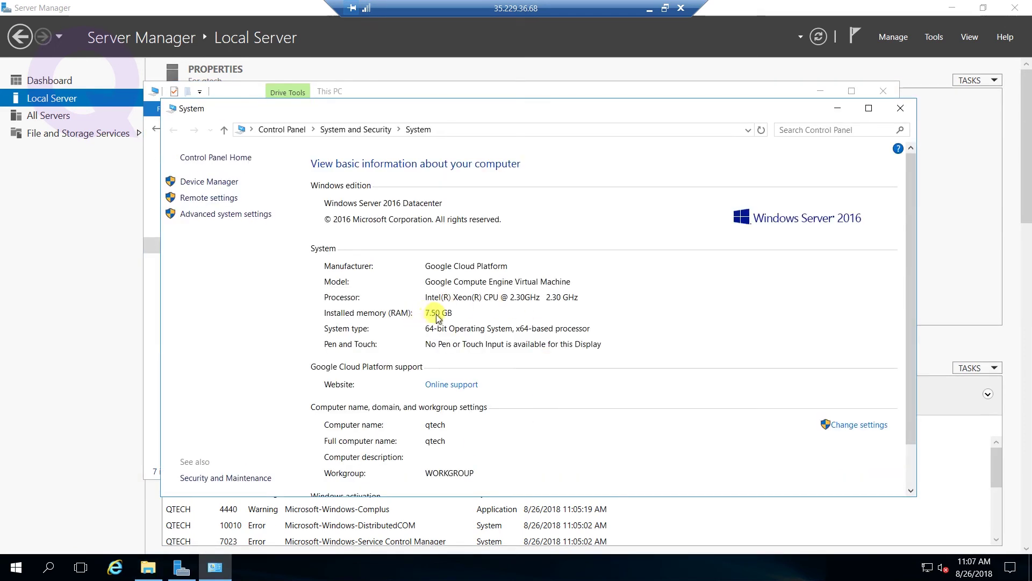
scroll(505, 337, "down", 1)
scroll(600, 327, "up", 1)
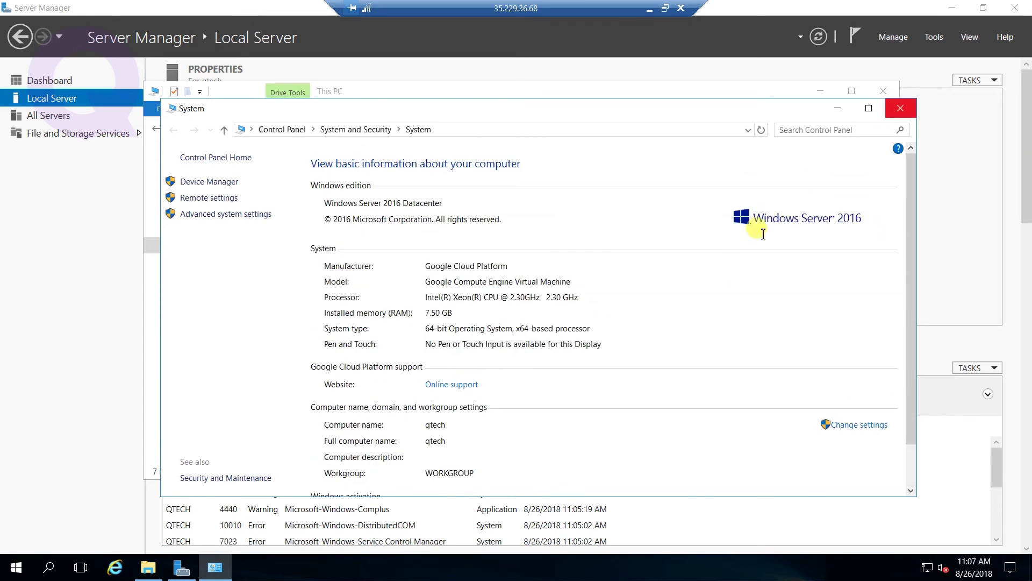
Close the system, This PC and Server Manager windows, then launch Internet Explorer
left_click(902, 108)
left_click(888, 92)
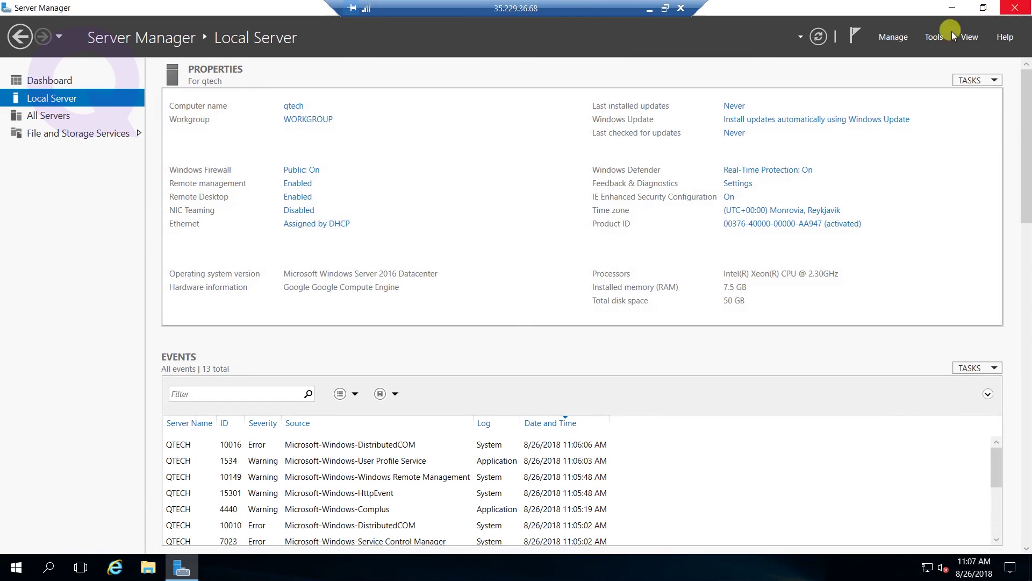
left_click(1014, 8)
left_click(114, 567)
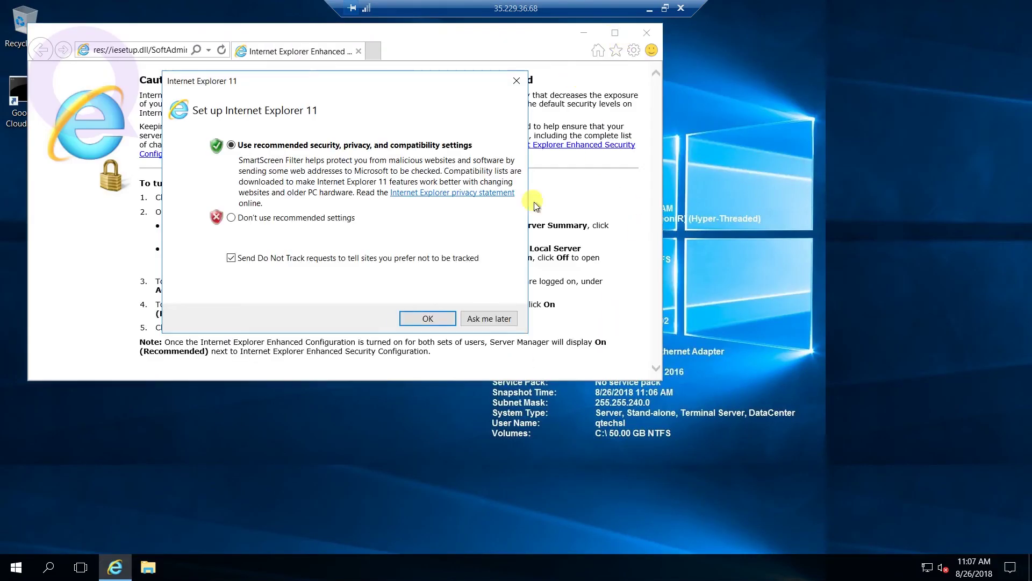
left_click(489, 319)
left_click(618, 32)
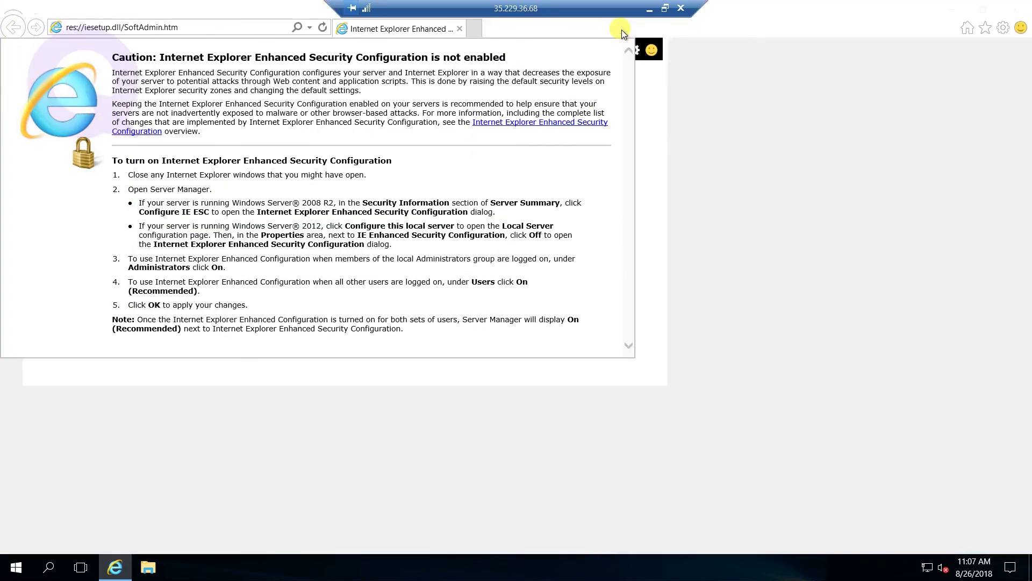
left_click(205, 27)
type("www")
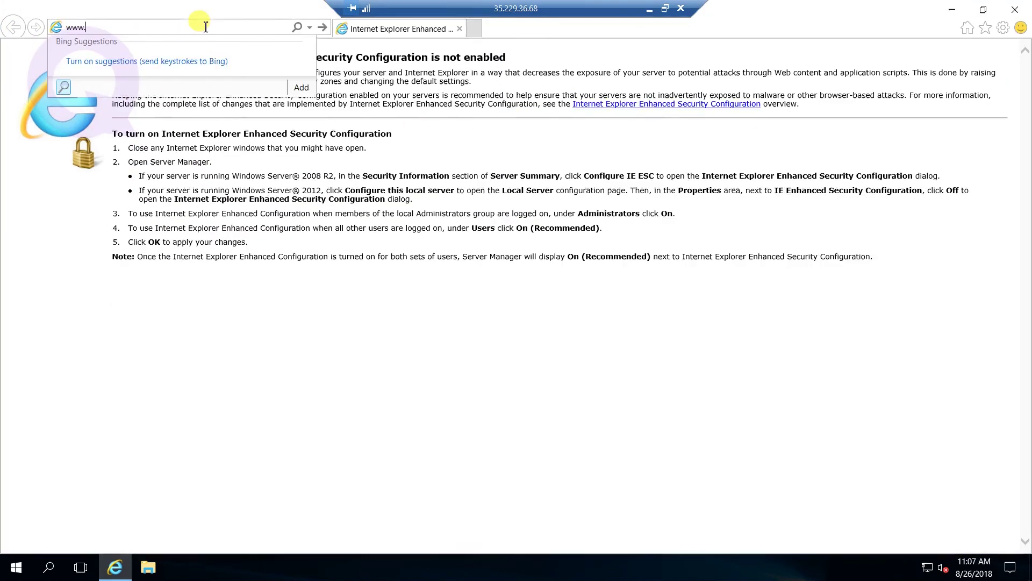
type(".speedtest.ne")
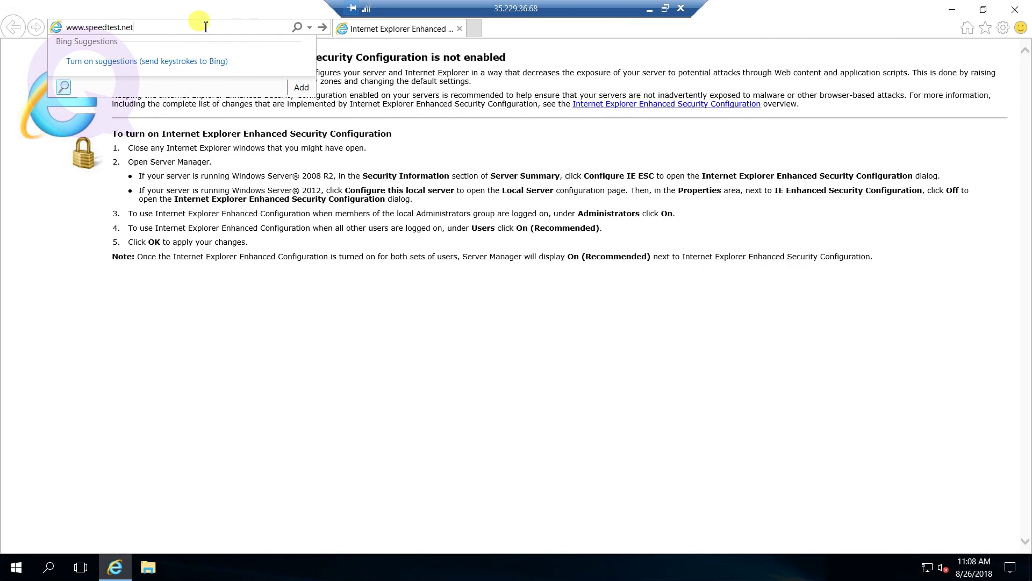
type("t")
key("Return")
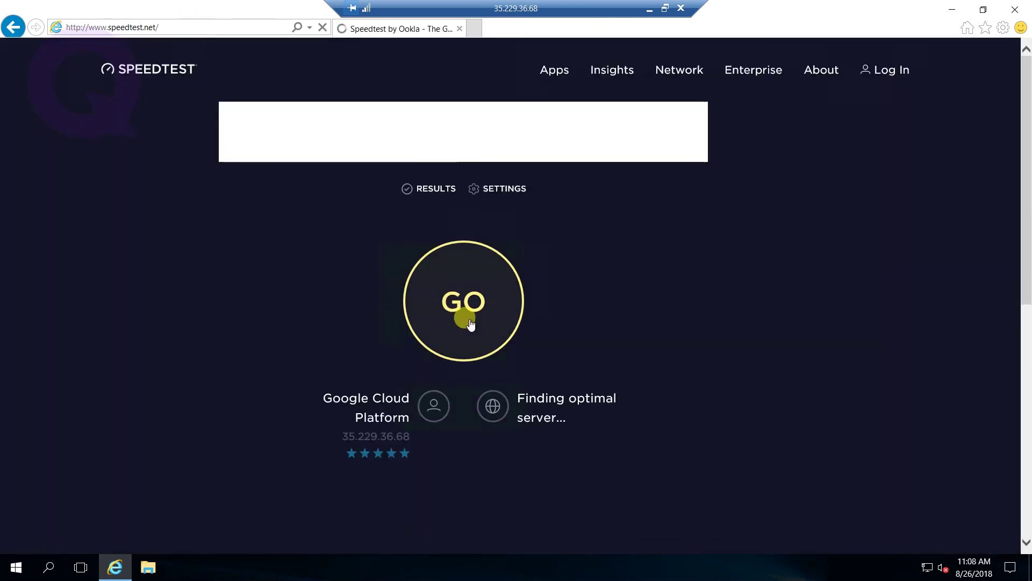
left_click(469, 320)
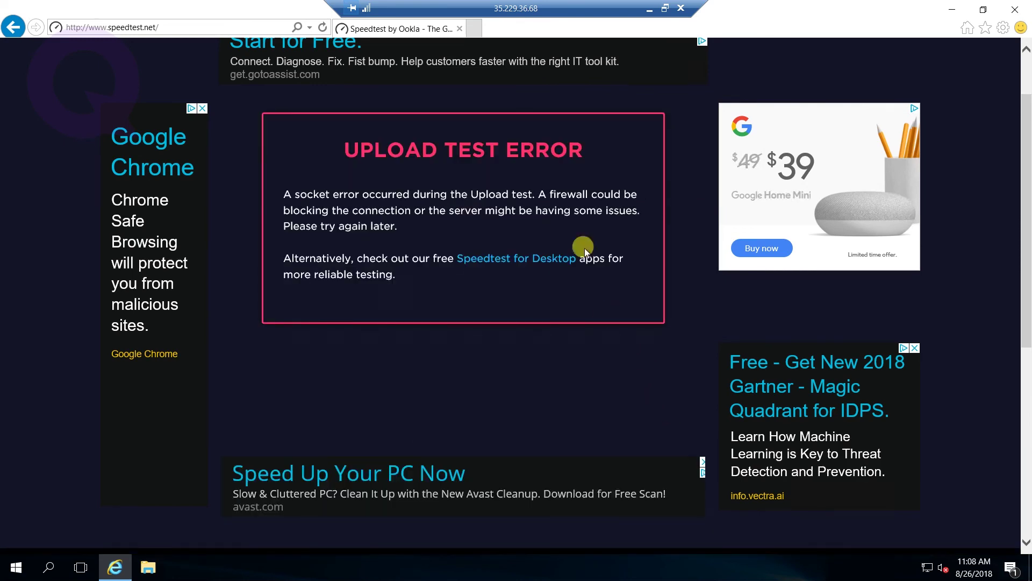
left_click(470, 63)
Run the fast.com test with details shown: 190 Mbps download, 560 Mbps upload
left_click(480, 30)
type("fast.com")
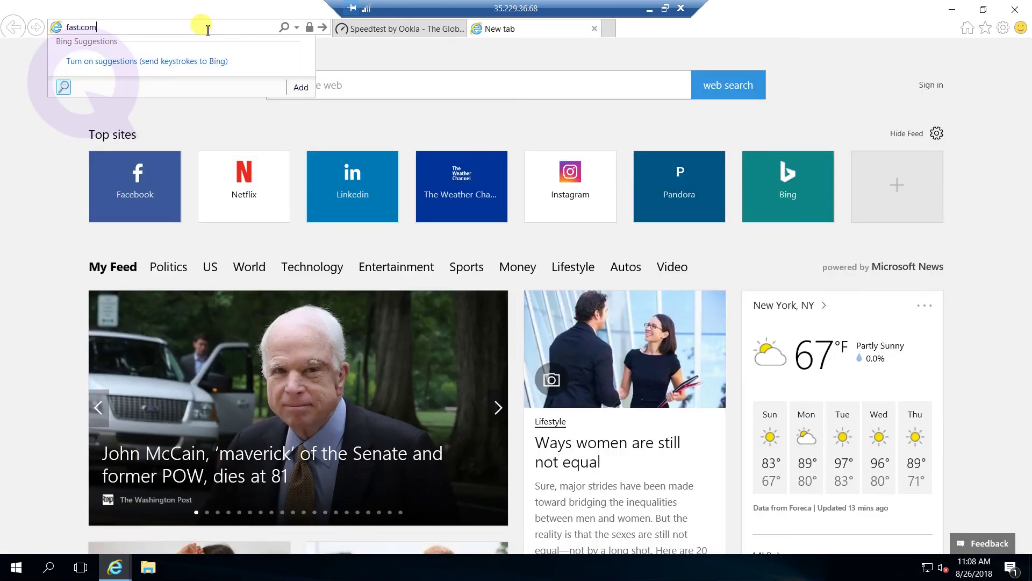
key("Return")
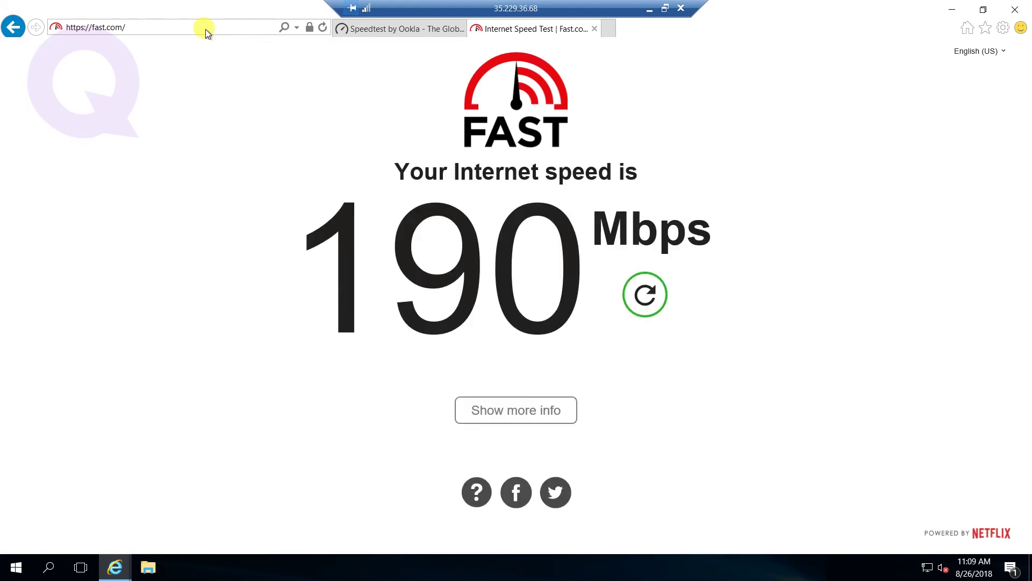
left_click(503, 412)
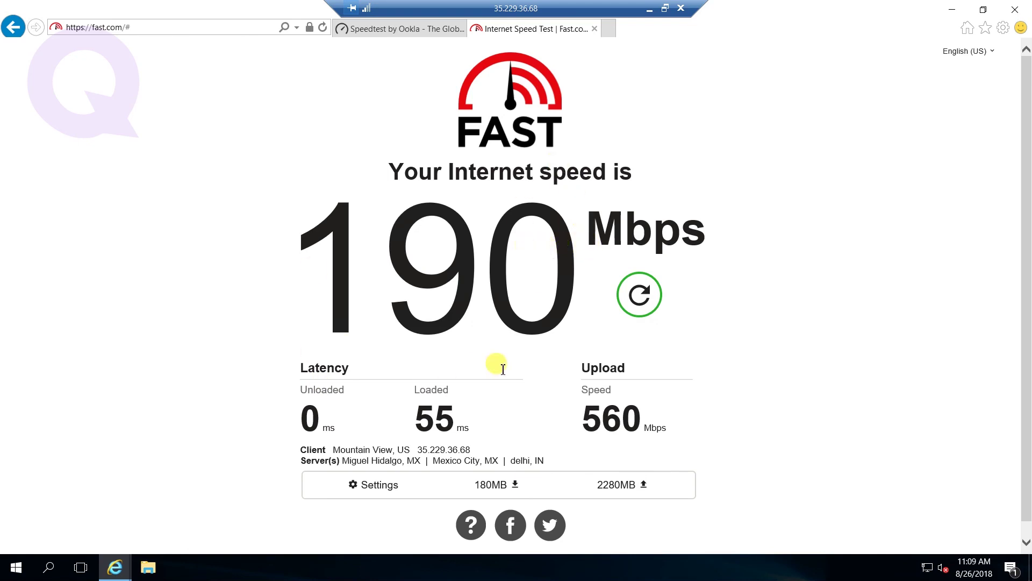
scroll(527, 333, "down", 1)
scroll(546, 342, "up", 1)
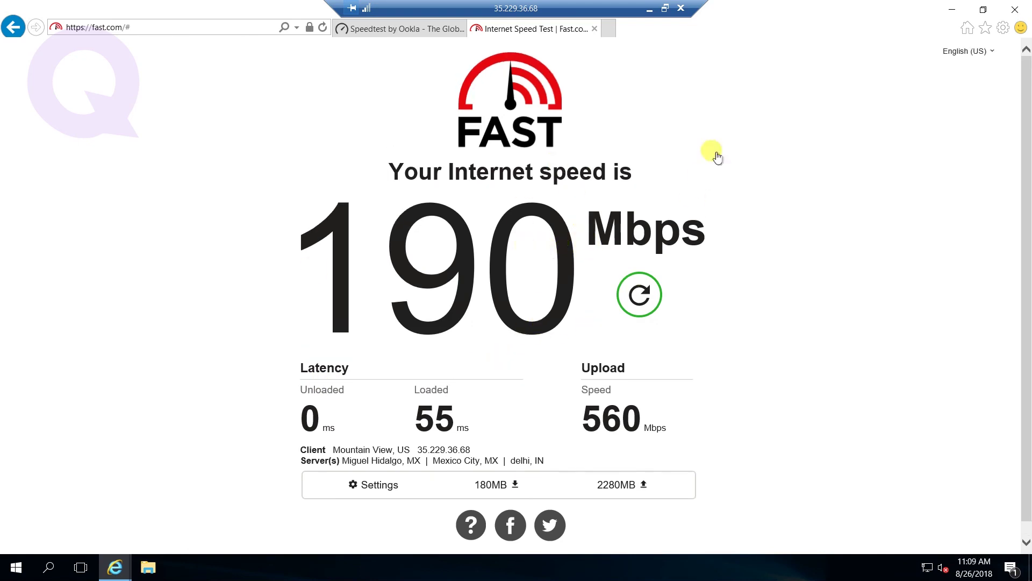
Close Internet Explorer with all its tabs and start disconnecting the remote session
left_click(1015, 9)
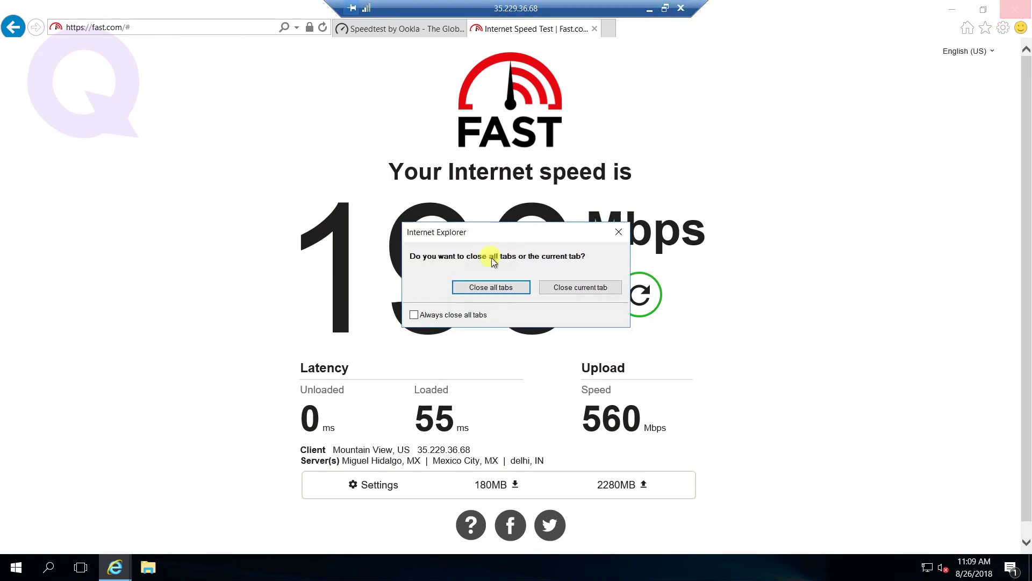
left_click(473, 289)
left_click(681, 8)
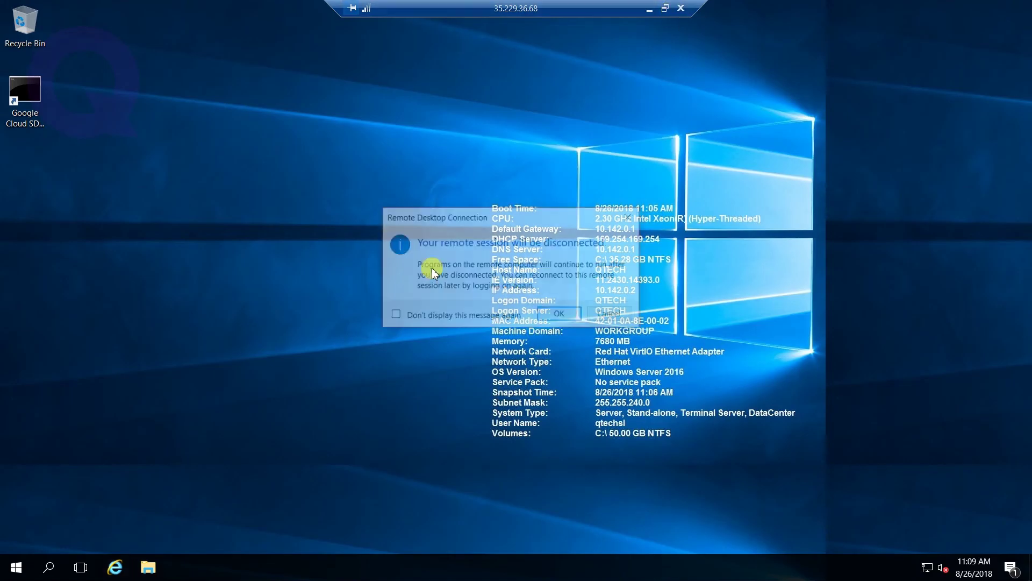
Confirm the disconnect and return to the VM instances page showing qtech still running
left_click(561, 315)
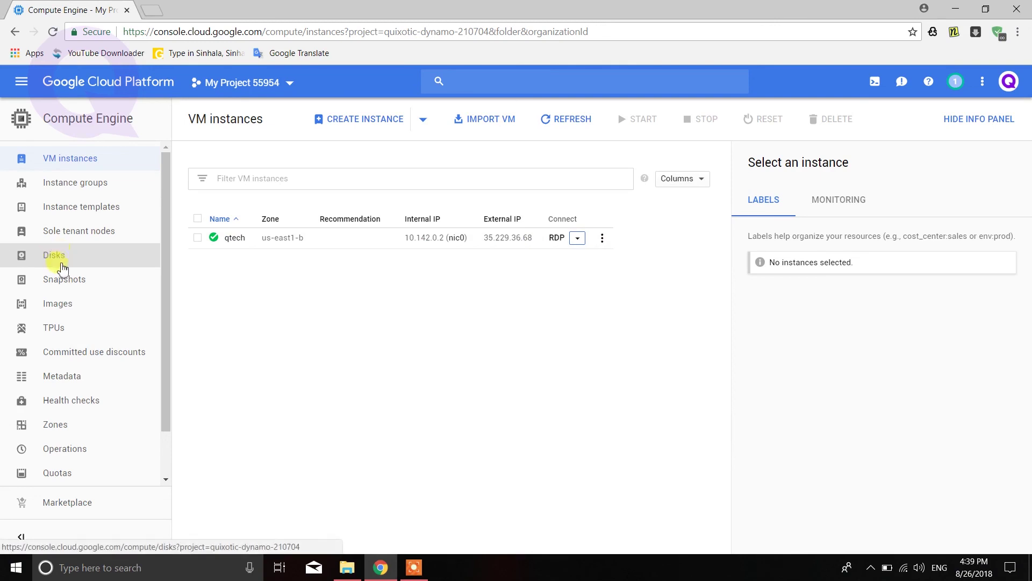
scroll(105, 430, "down", 1)
scroll(108, 435, "up", 1)
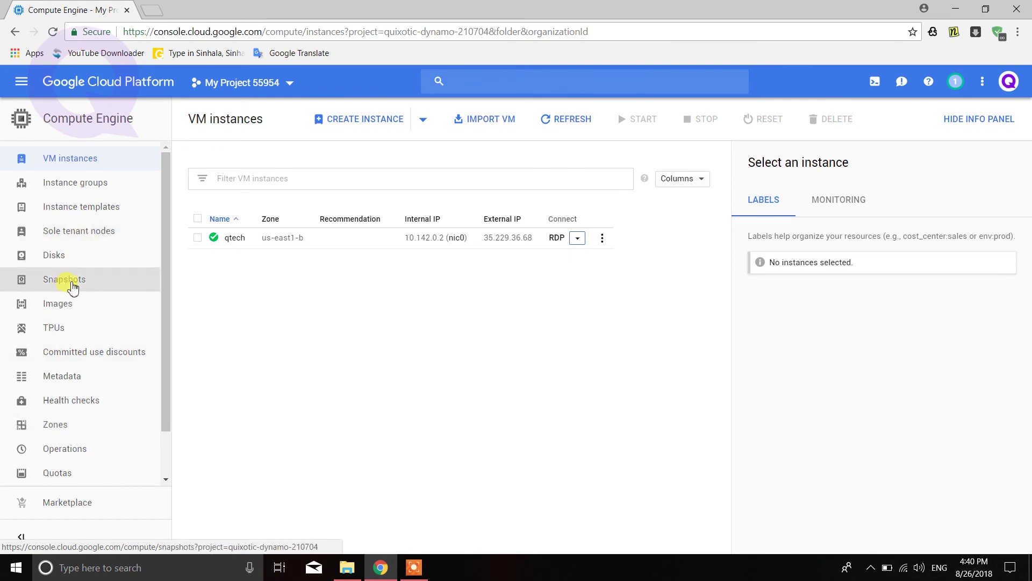
Browse the full list of console services in the Navigation menu
left_click(21, 81)
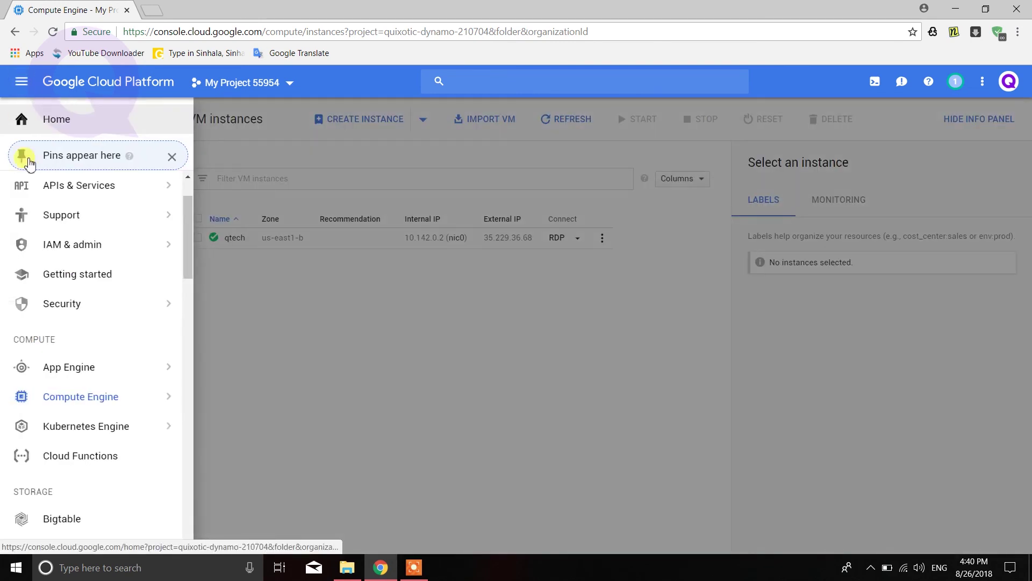
scroll(88, 393, "down", 12)
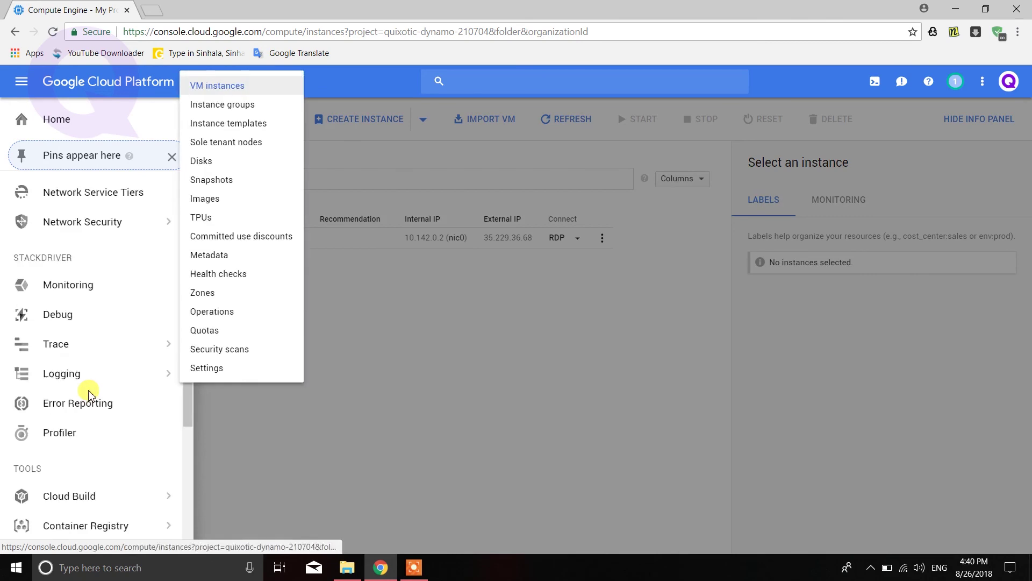
scroll(89, 395, "down", 6)
mouse_move(92, 410)
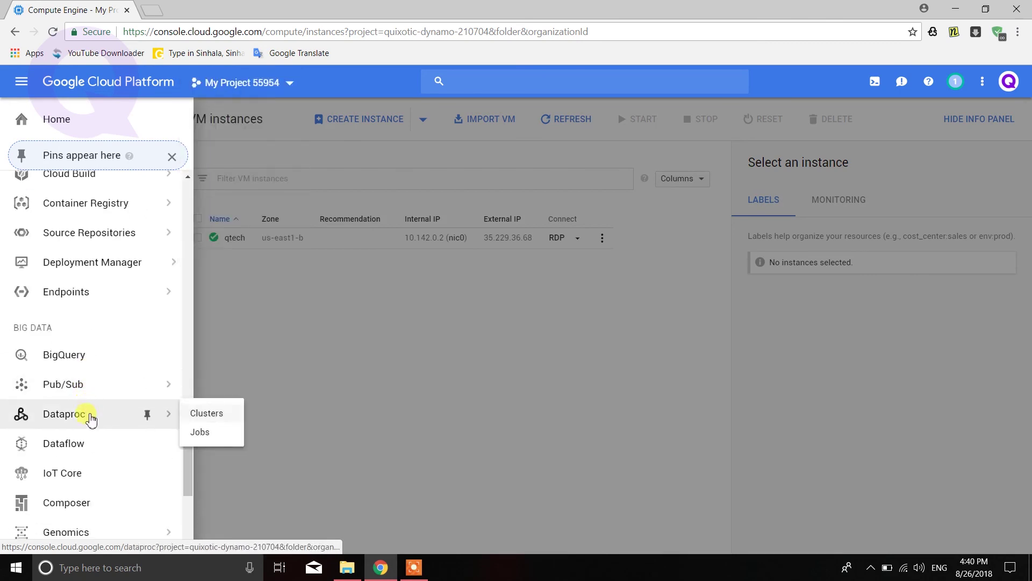
scroll(91, 410, "down", 5)
mouse_move(87, 448)
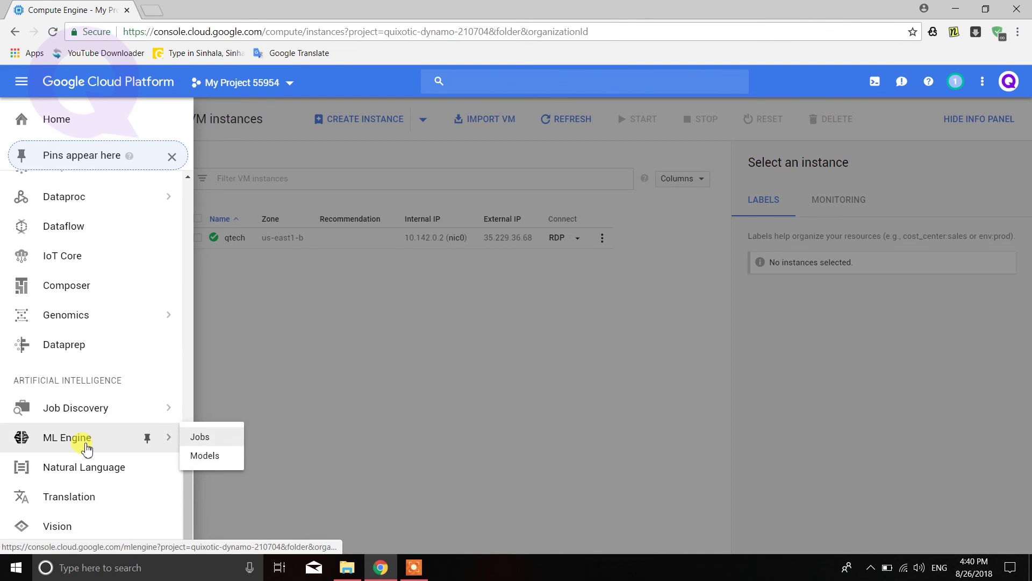
scroll(87, 449, "up", 10)
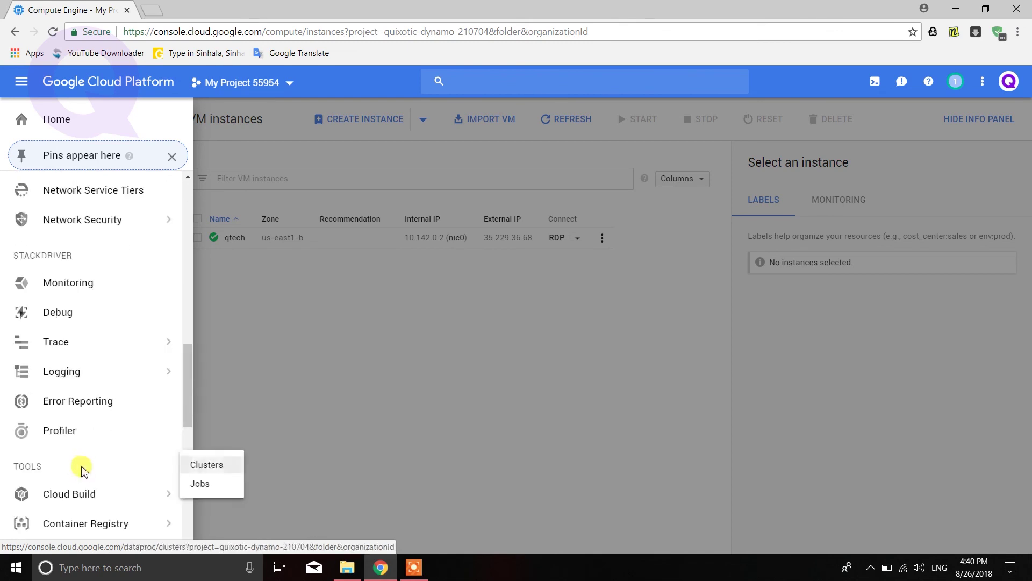
scroll(81, 471, "up", 5)
scroll(82, 471, "up", 5)
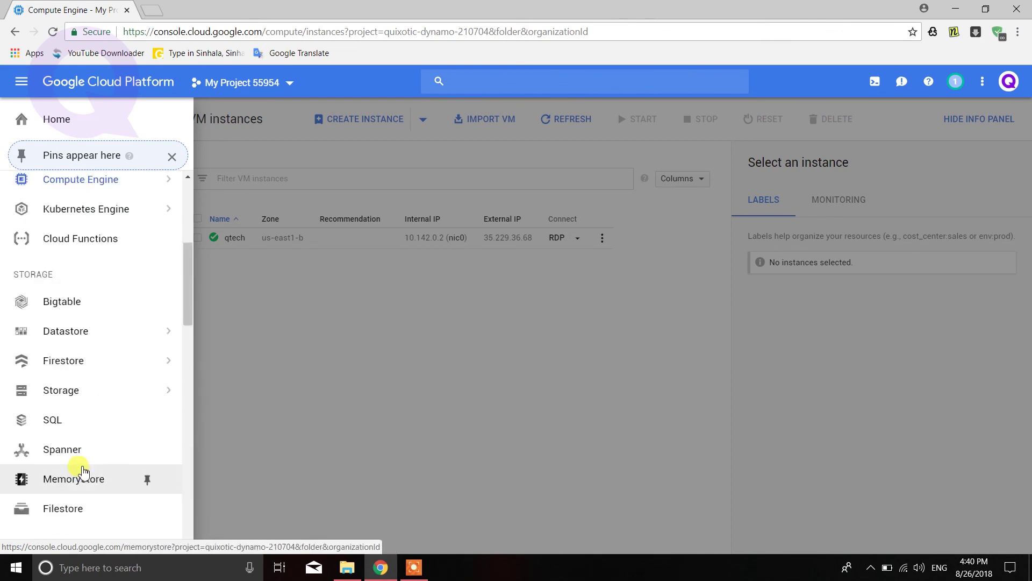